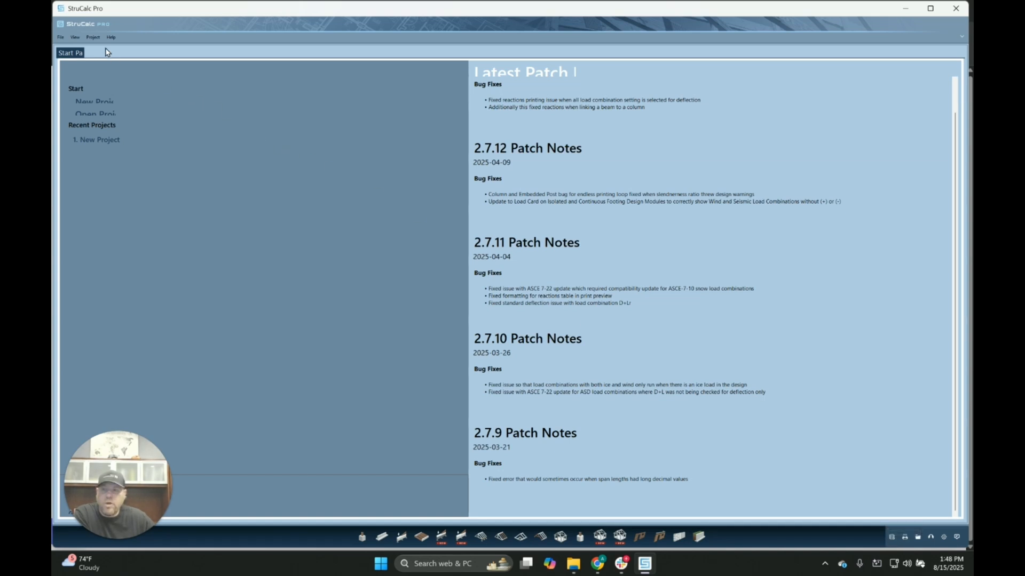
# - View the material preferences for beams, columns and joists/rafters, and close them unchanged
pyautogui.click(61, 38)
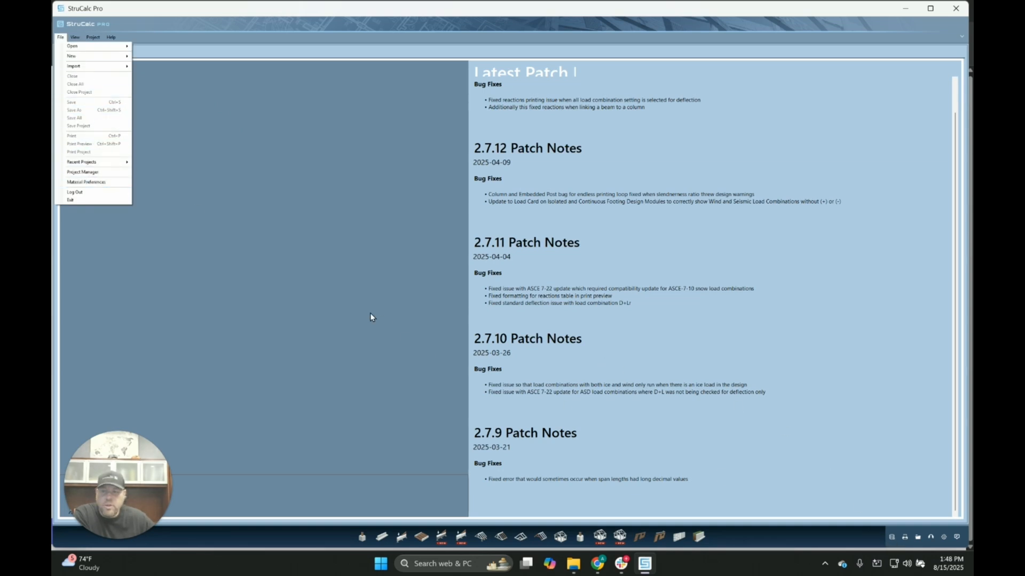
pyautogui.click(110, 182)
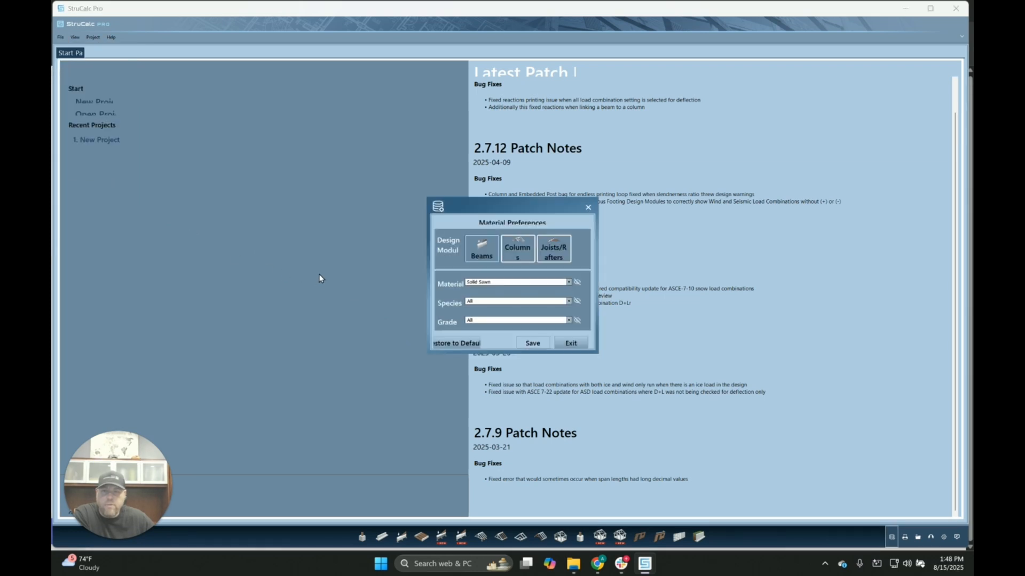
pyautogui.click(588, 208)
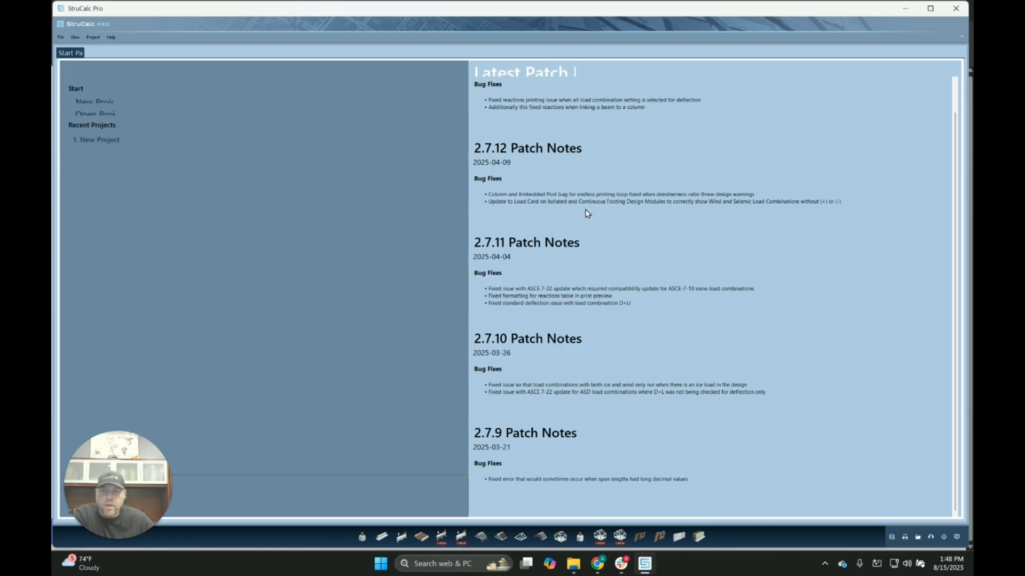
# - Open the material database and review the Douglas Fir-Larch Construction values for dimensional lumber, beams and stringers, and posts and timbers
pyautogui.click(893, 538)
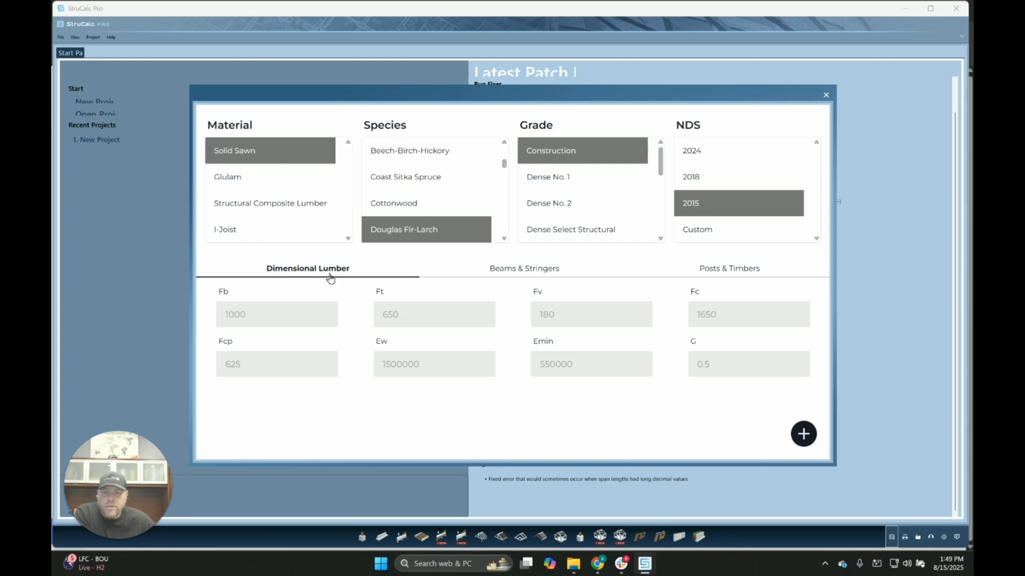
pyautogui.click(535, 270)
pyautogui.click(719, 273)
pyautogui.click(539, 272)
pyautogui.click(307, 272)
# - Check the Douglas Fir-Larch Construction values under NDS 2018 and NDS 2024, including beams and stringers and posts and timbers
pyautogui.click(715, 185)
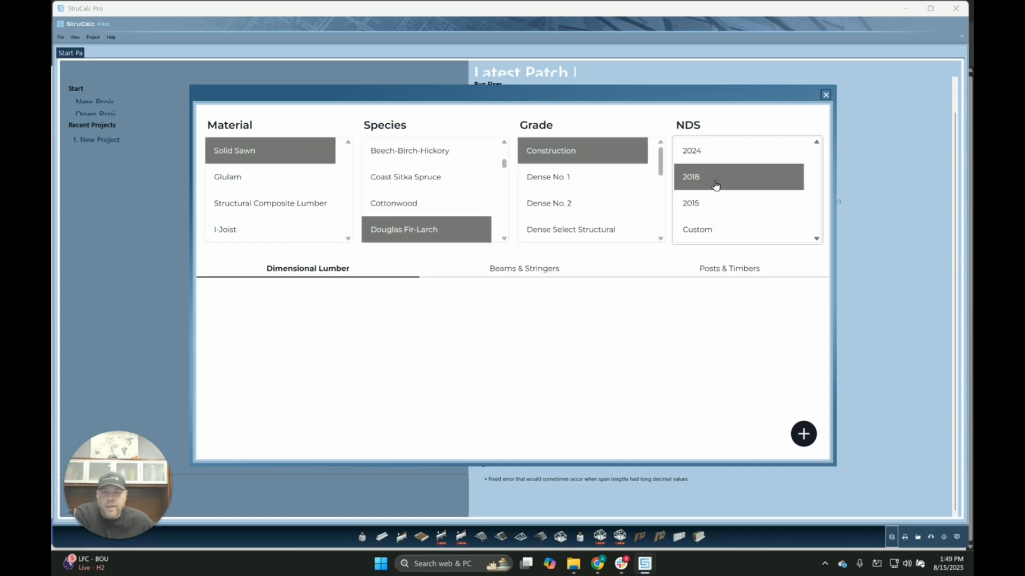
pyautogui.click(710, 157)
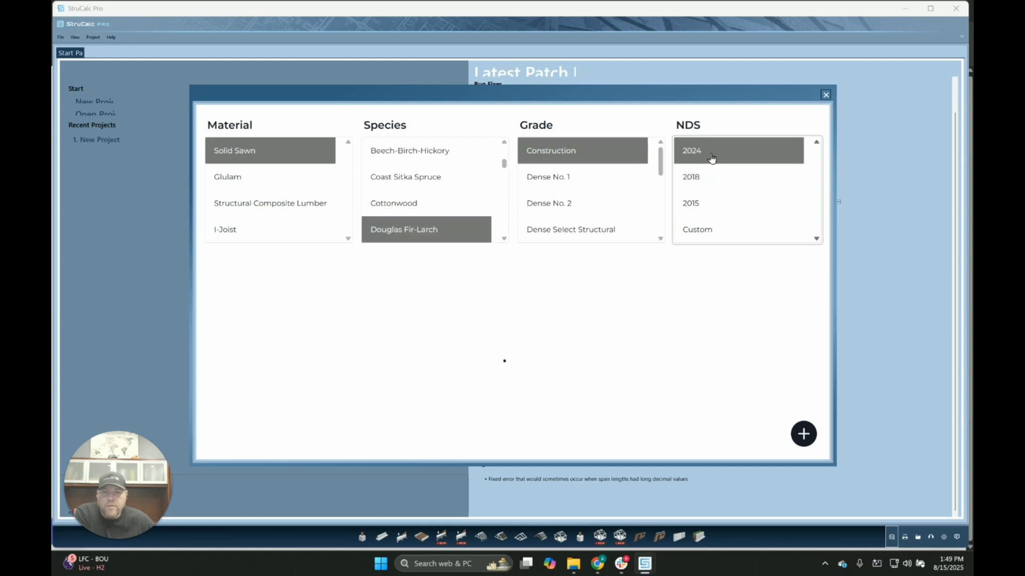
pyautogui.click(534, 269)
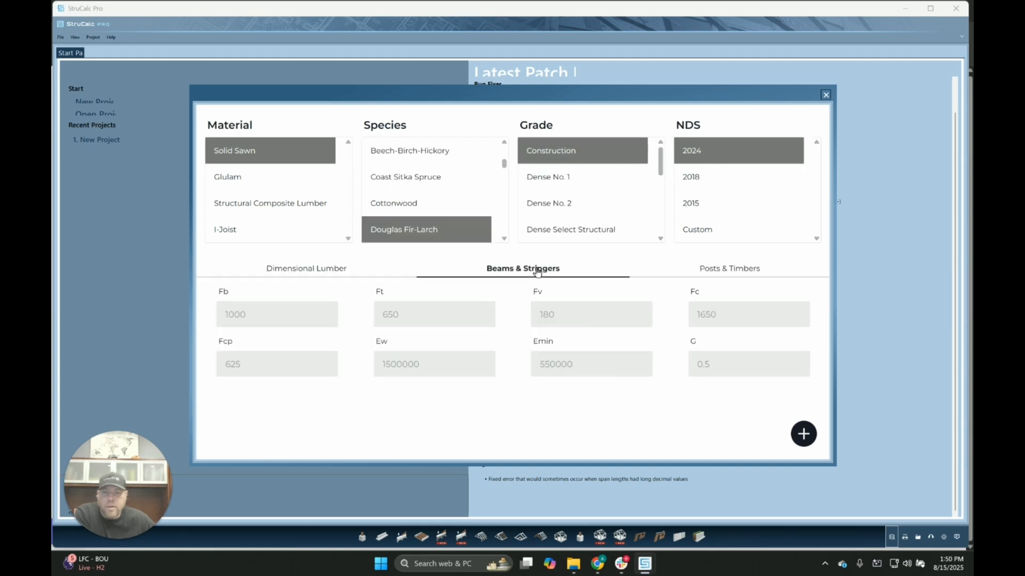
pyautogui.click(719, 272)
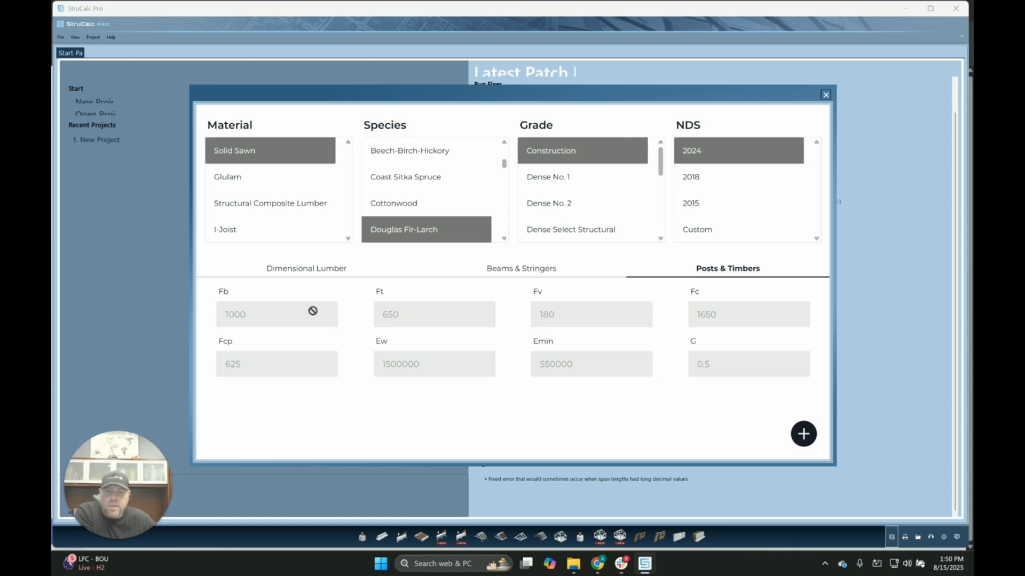
# - Browse the species and grades available for Glulam, Structural Composite Lumber and I-Joist materials
pyautogui.click(257, 183)
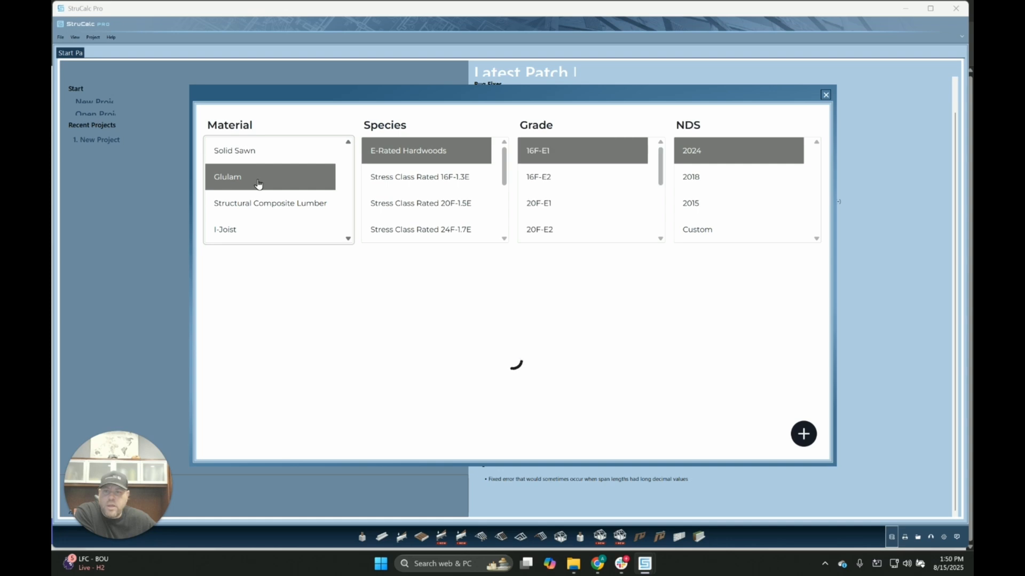
pyautogui.click(267, 201)
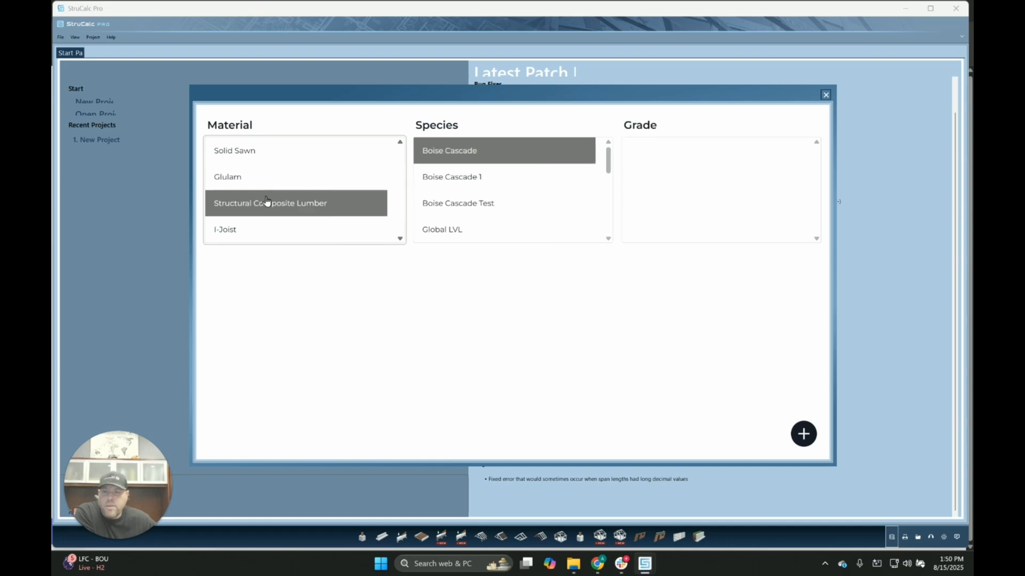
pyautogui.click(258, 229)
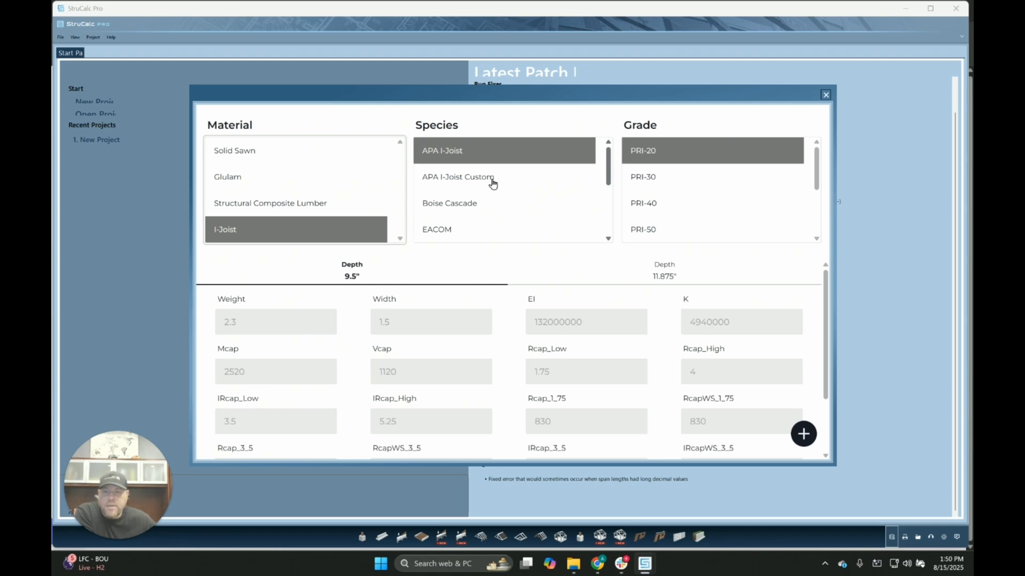
# - Review the Boise Cascade I-joist properties at each depth, and view the APA I-Joist and APA I-Joist Custom species
pyautogui.click(487, 204)
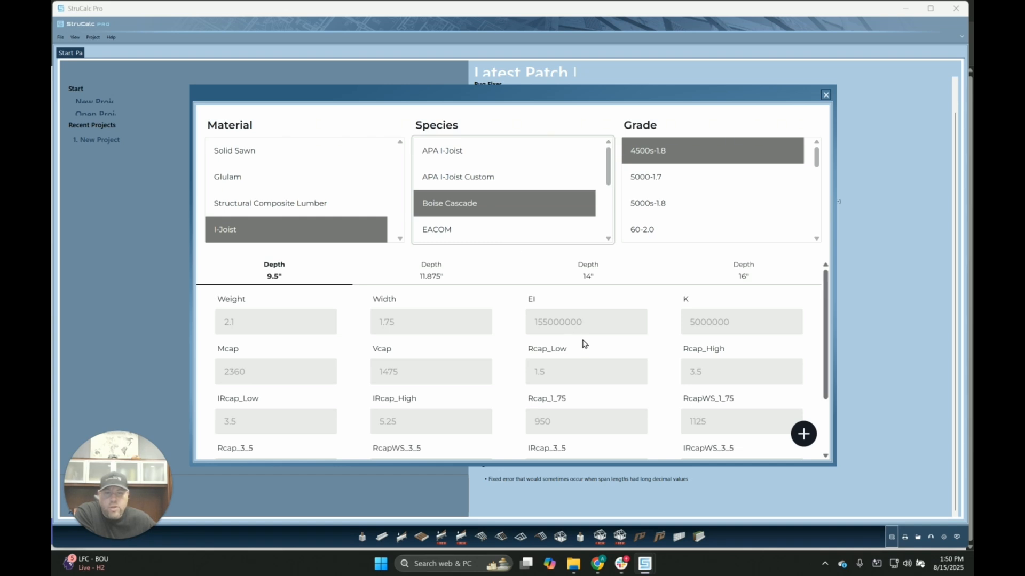
pyautogui.scroll(-2, 581, 342)
pyautogui.scroll(3, 581, 342)
pyautogui.click(443, 275)
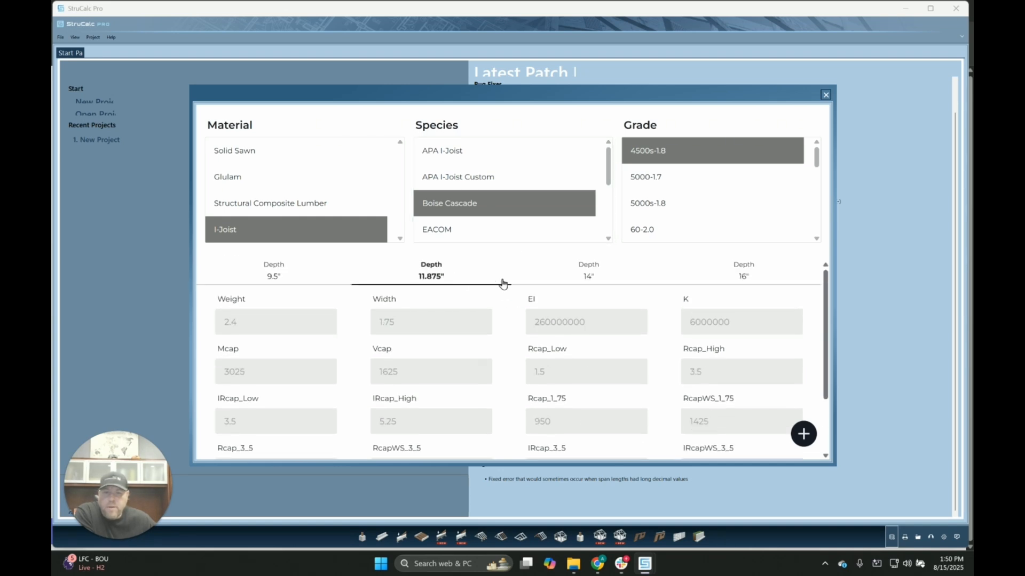
pyautogui.click(584, 277)
pyautogui.click(741, 282)
pyautogui.click(272, 277)
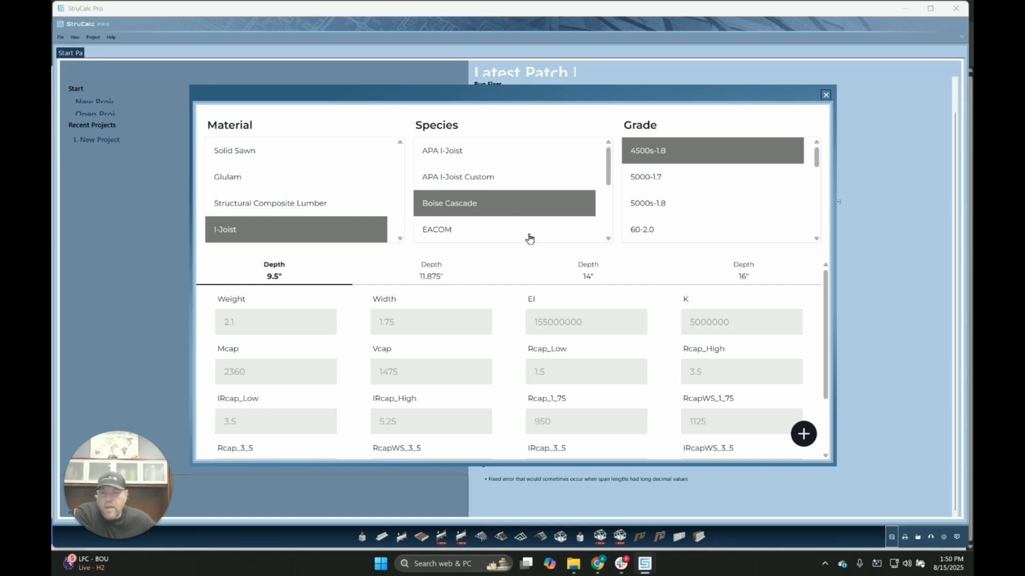
pyautogui.click(466, 151)
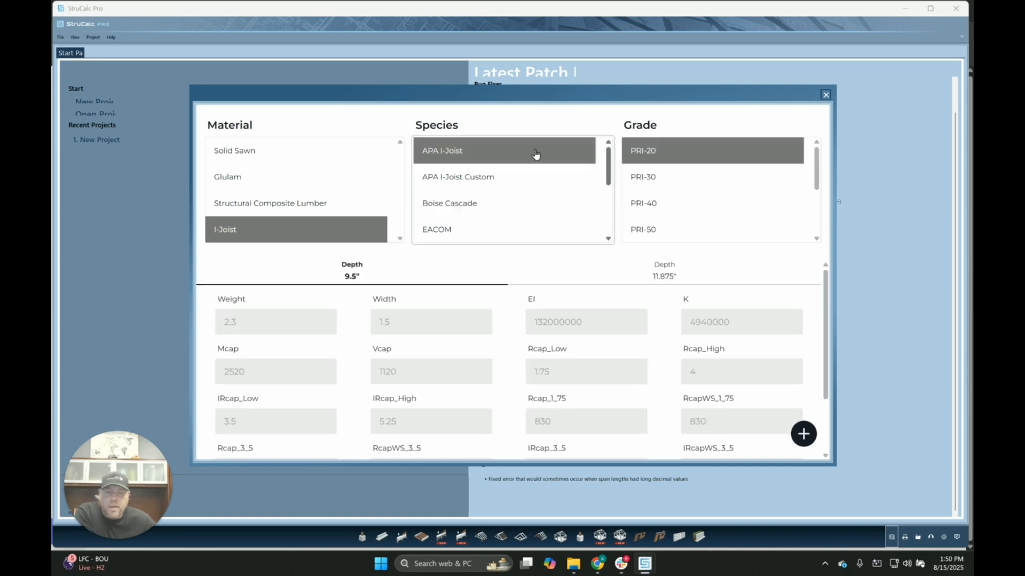
pyautogui.click(522, 176)
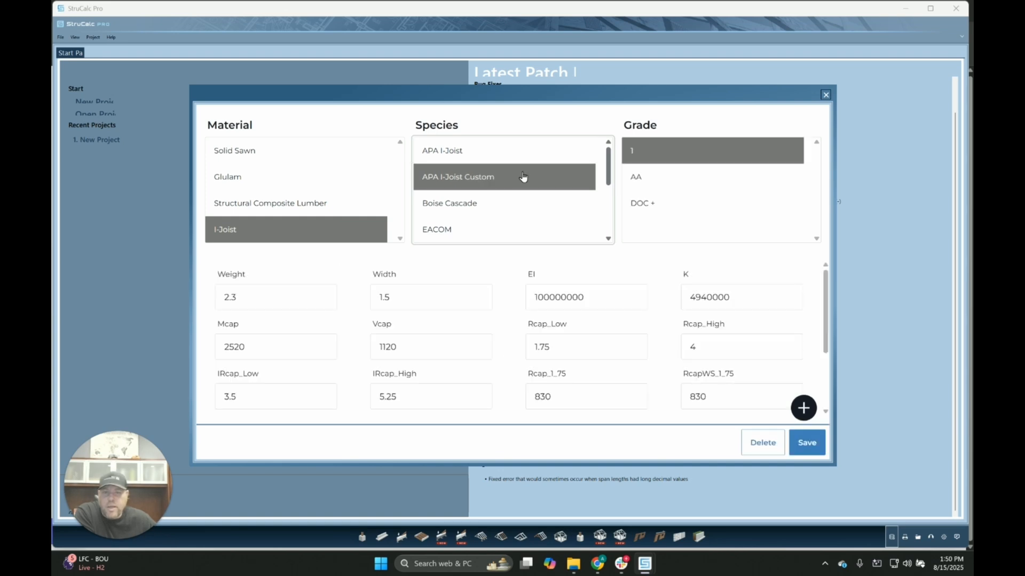
# - Show the custom NDS solid sawn material Alaska Cedar Custom #2 and inspect its editable Fb, Ft, Fv and Fc values
pyautogui.click(269, 154)
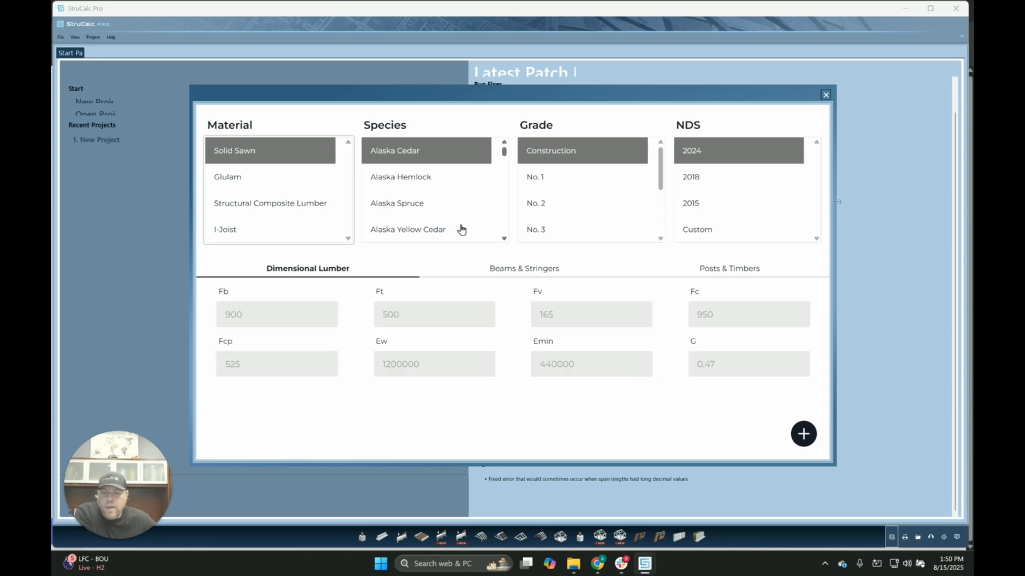
pyautogui.click(740, 234)
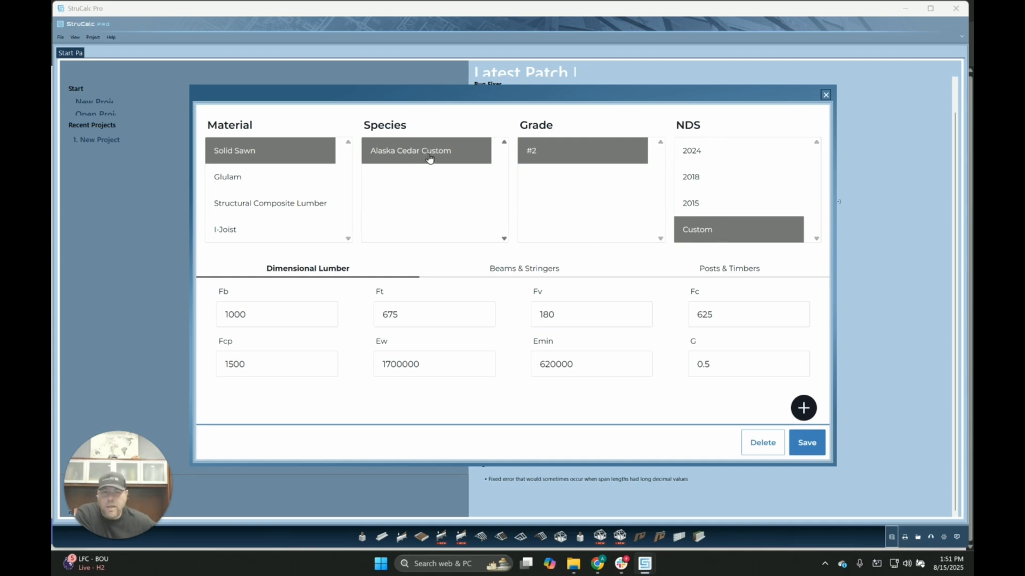
pyautogui.click(255, 316)
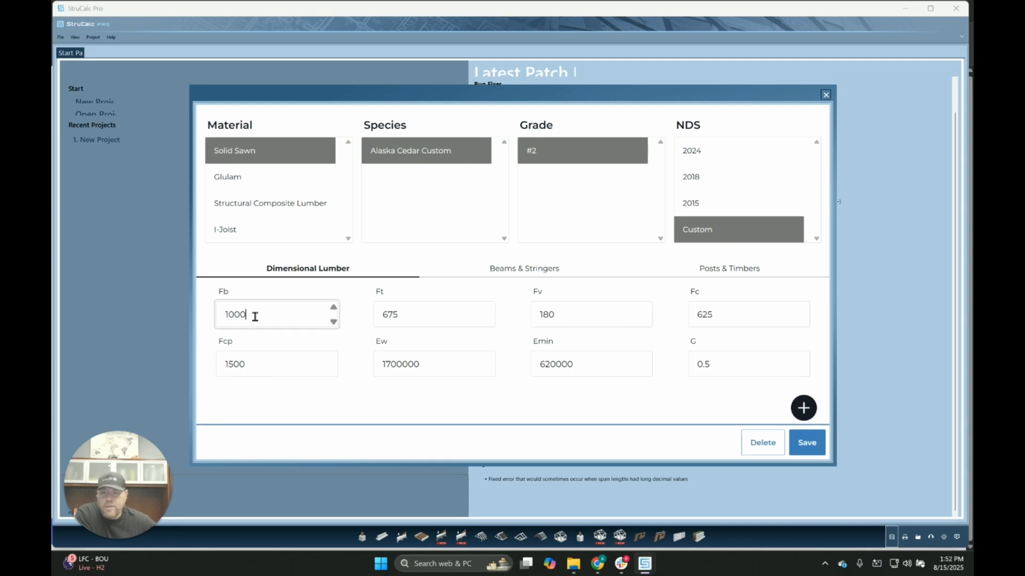
pyautogui.click(414, 316)
pyautogui.click(567, 320)
pyautogui.click(719, 321)
# - Compare the Alaska Cedar Custom stress values for beams and stringers, posts and timbers, and dimensional lumber
pyautogui.click(545, 274)
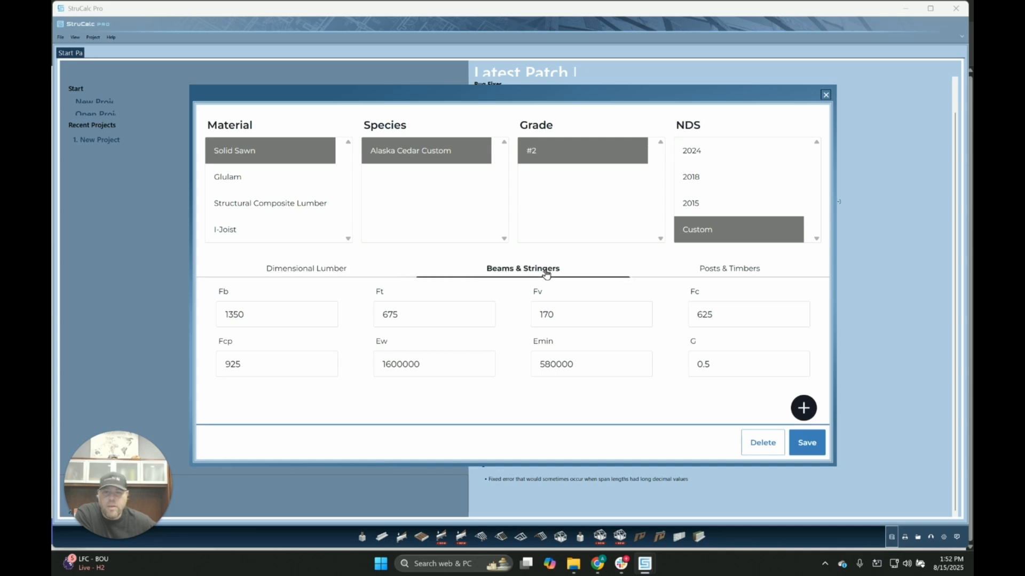
pyautogui.click(726, 272)
pyautogui.click(565, 270)
pyautogui.click(345, 269)
pyautogui.click(507, 269)
pyautogui.click(715, 273)
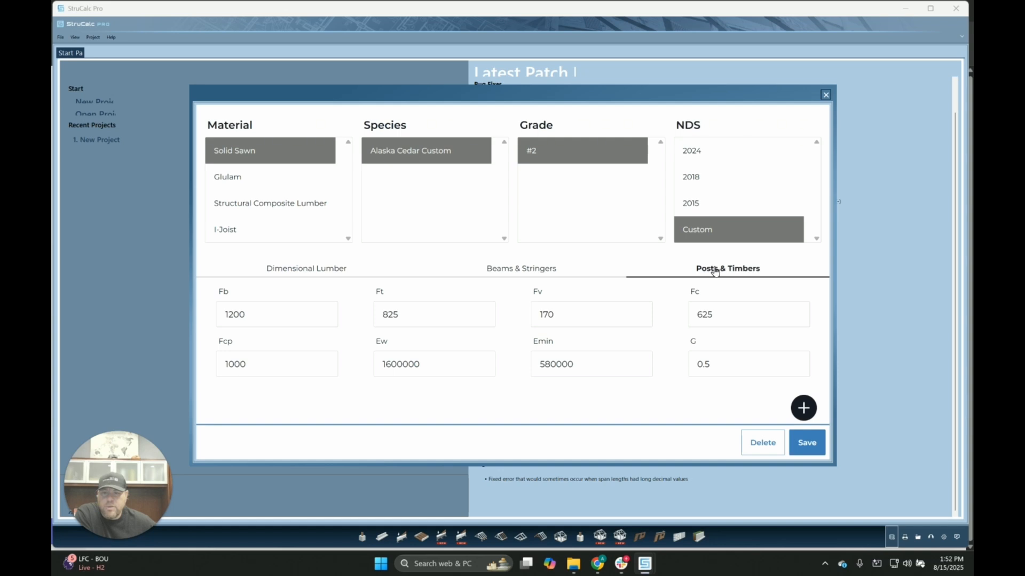
pyautogui.click(304, 272)
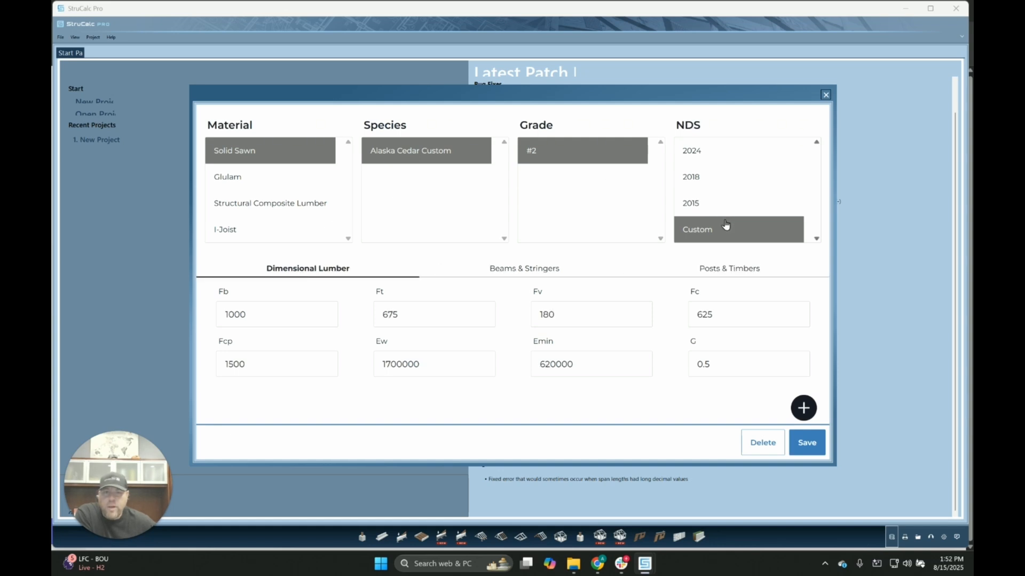
# - Save the Alaska Cedar Custom #2 material and close the material database
pyautogui.click(807, 442)
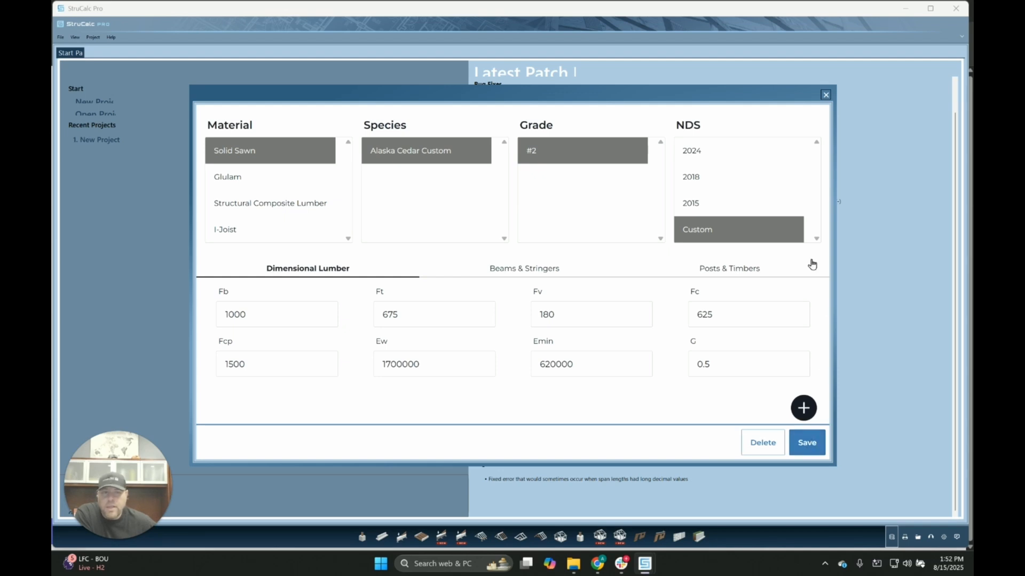
pyautogui.click(826, 94)
# - Create a new floor beam in a project named New Project, keeping the default project settings
pyautogui.click(401, 537)
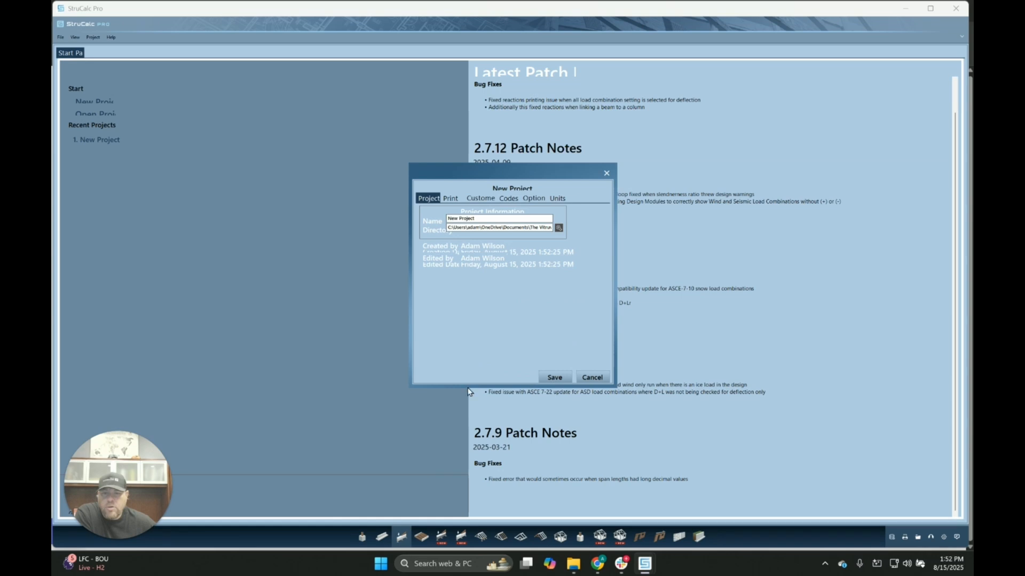
pyautogui.click(547, 377)
pyautogui.press('Return')
# - Set the floor beam's species to Alaska Cedar Custom and calculate the beam
pyautogui.click(167, 109)
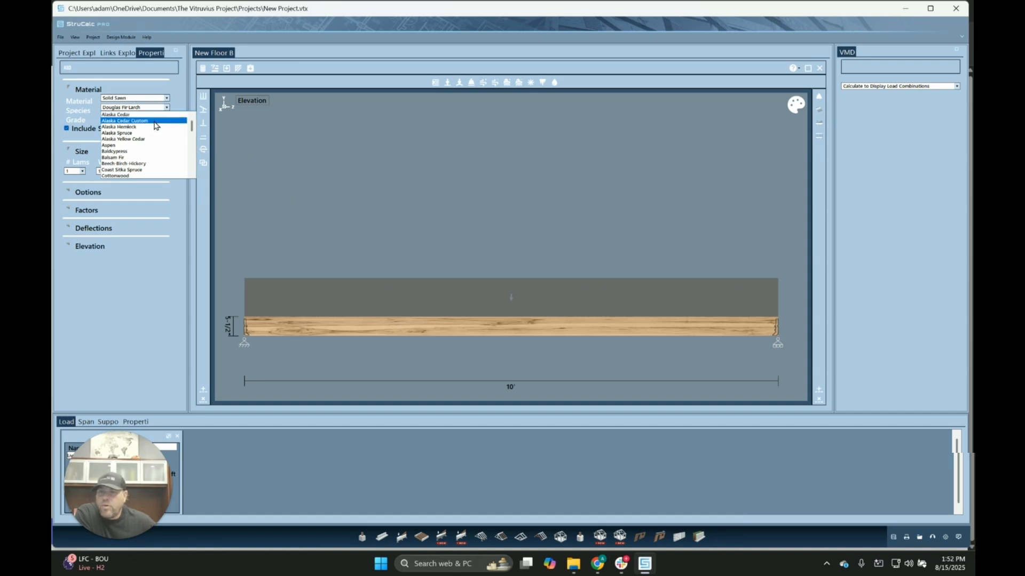
pyautogui.click(155, 125)
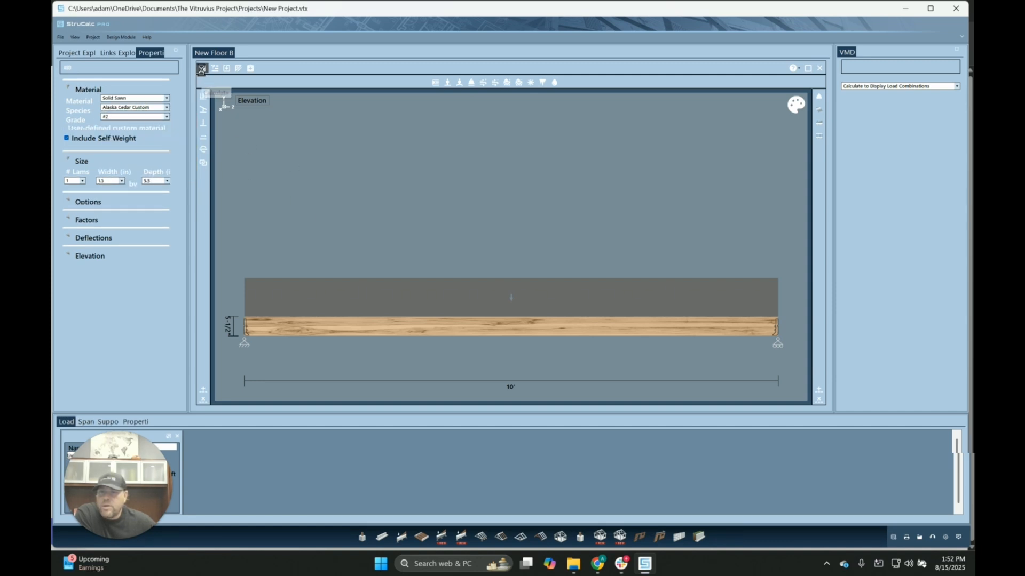
pyautogui.click(202, 68)
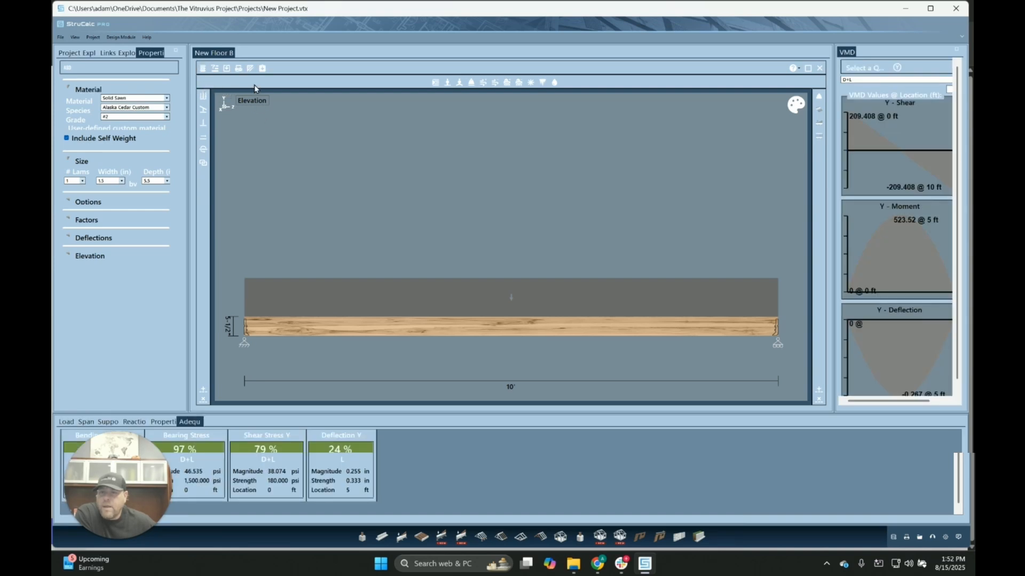
# - Preview the floor beam's printed report, examine its strength properties section, and close the preview
pyautogui.click(238, 69)
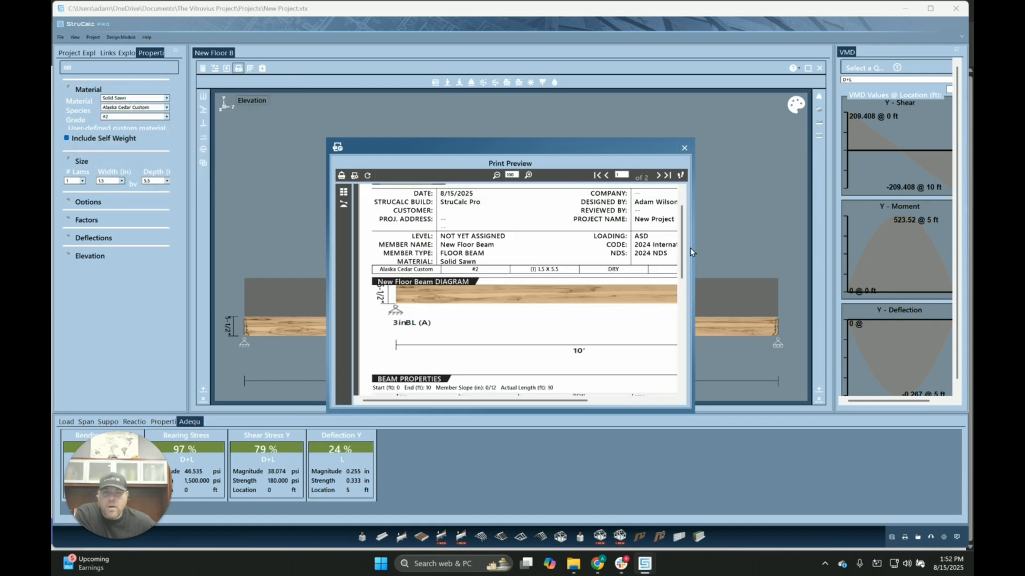
pyautogui.scroll(-3, 613, 282)
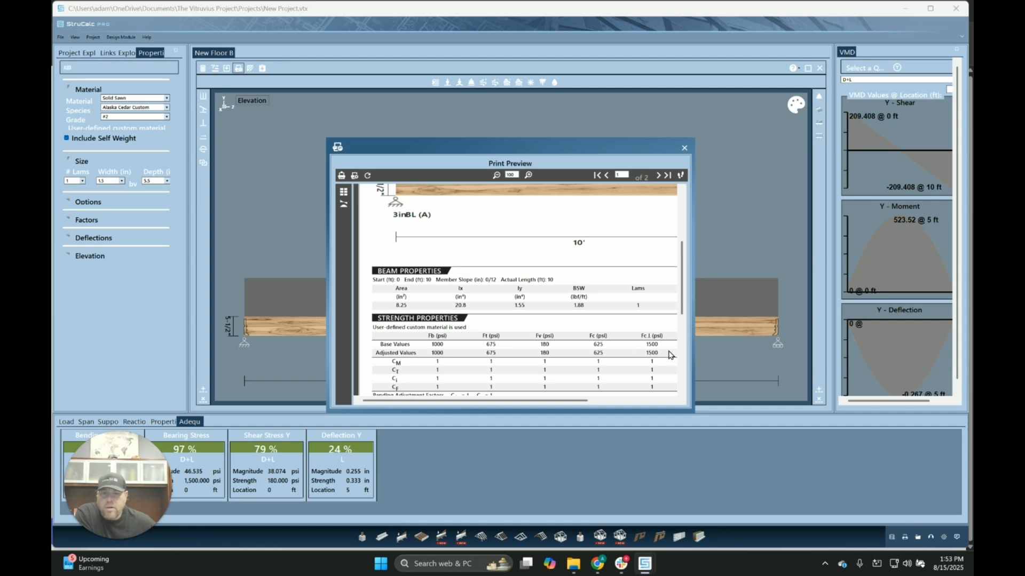
pyautogui.click(684, 148)
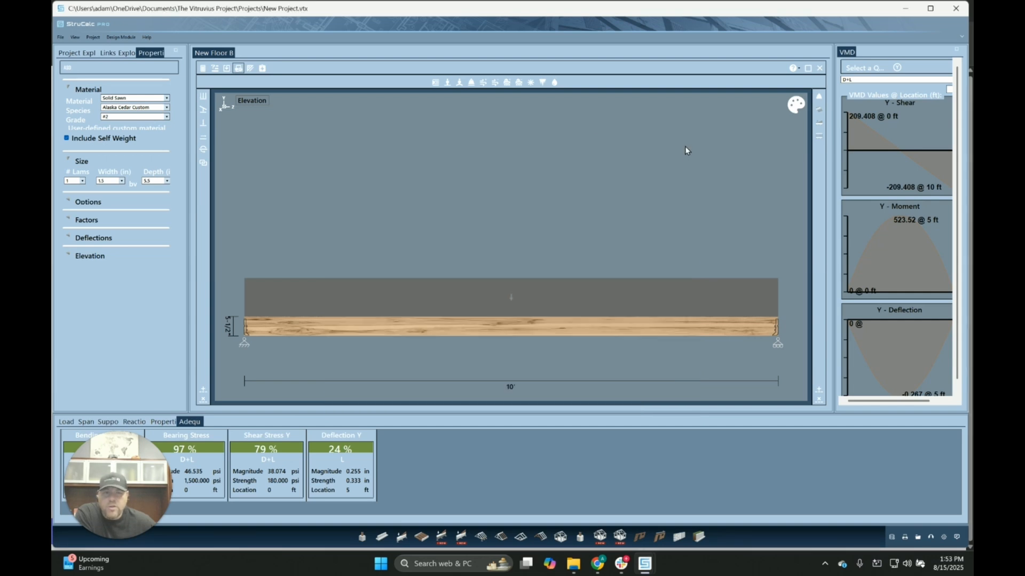
# - Close the floor beam design and show the custom NDS solid sawn materials in the material database
pyautogui.click(820, 68)
pyautogui.click(571, 320)
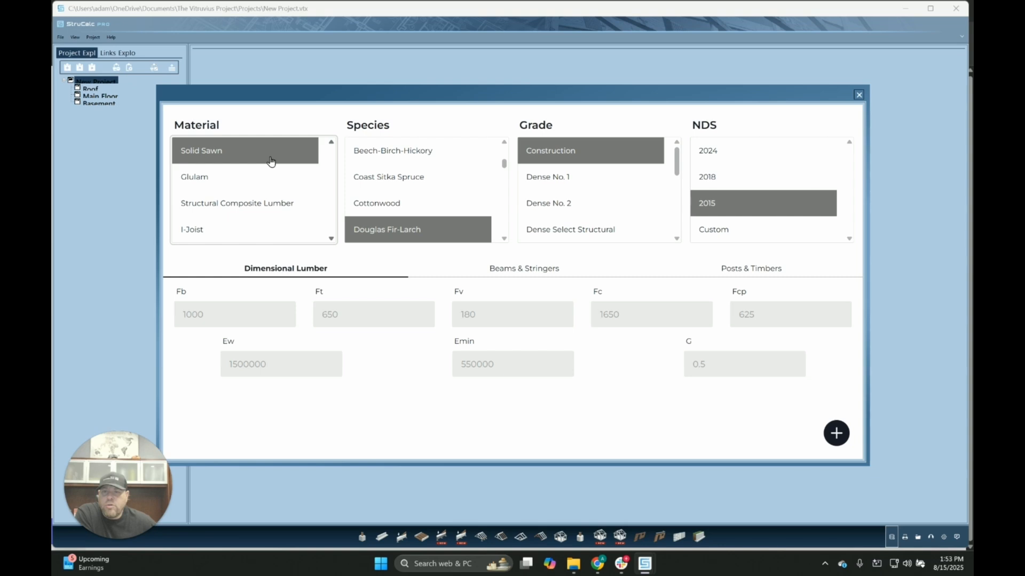
pyautogui.click(746, 230)
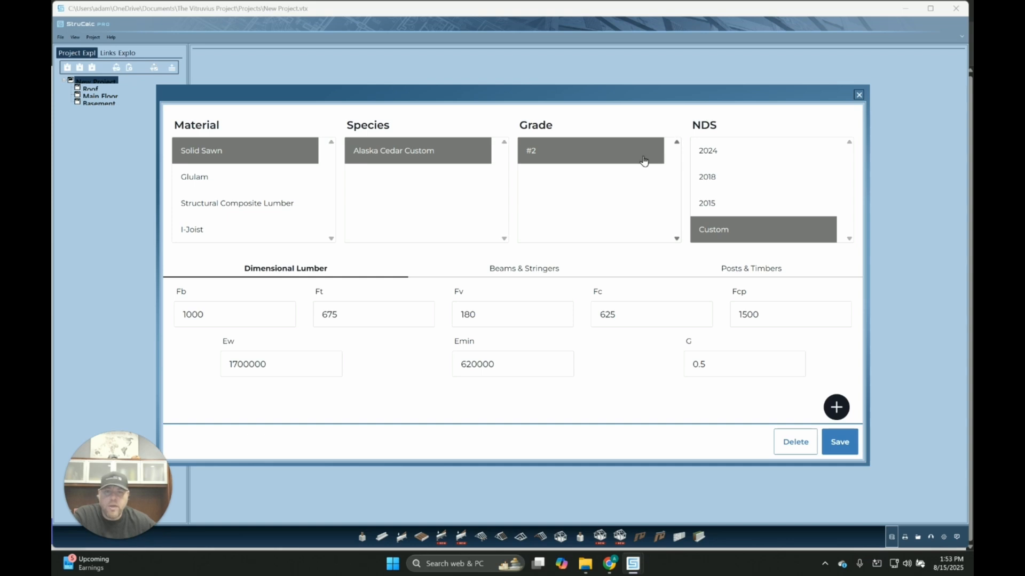
pyautogui.click(740, 231)
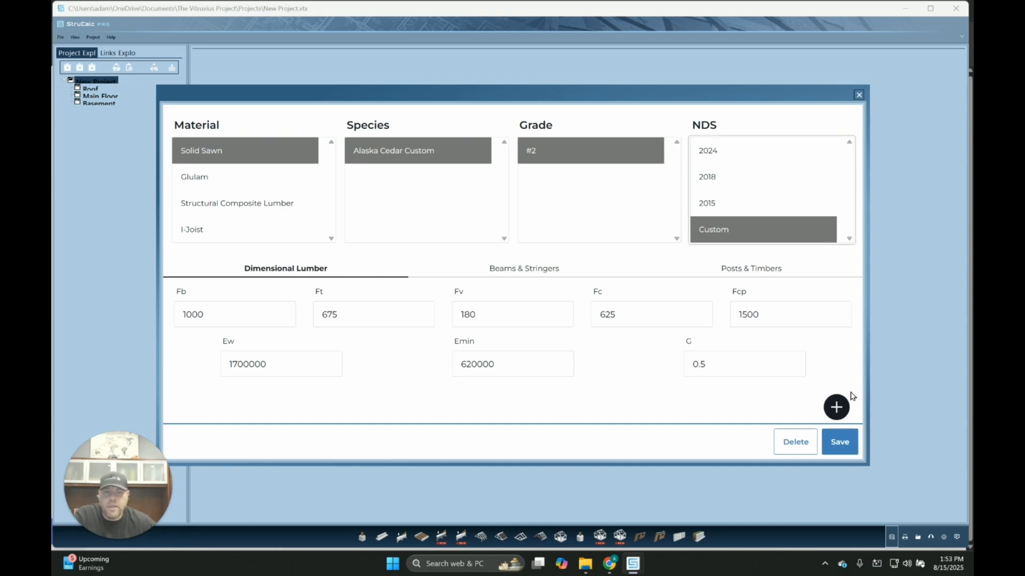
# - Start a new solid sawn material with species Alaska Cedar Custom 2 and grade #2, and proceed to its stress values
pyautogui.click(837, 408)
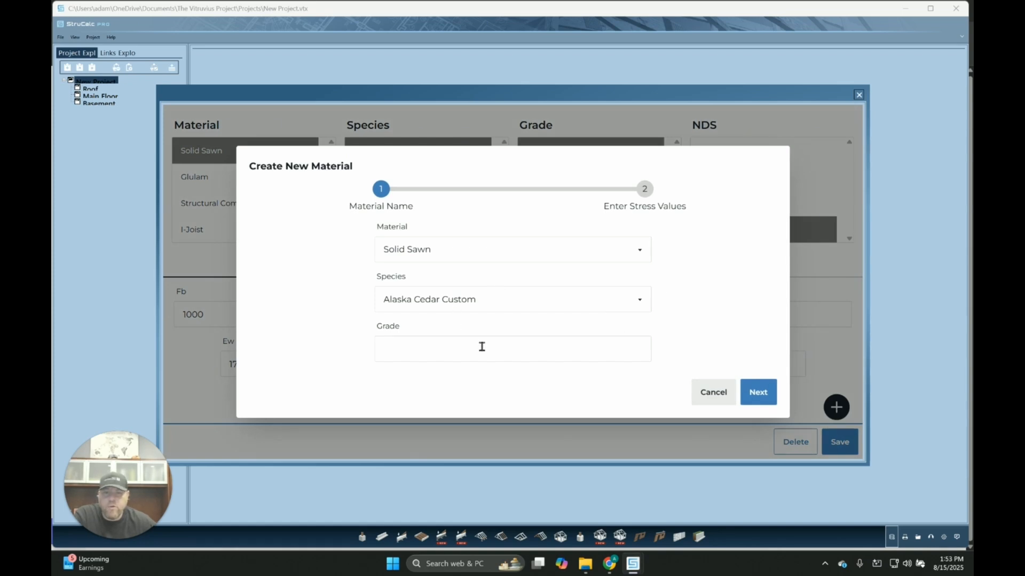
pyautogui.click(638, 300)
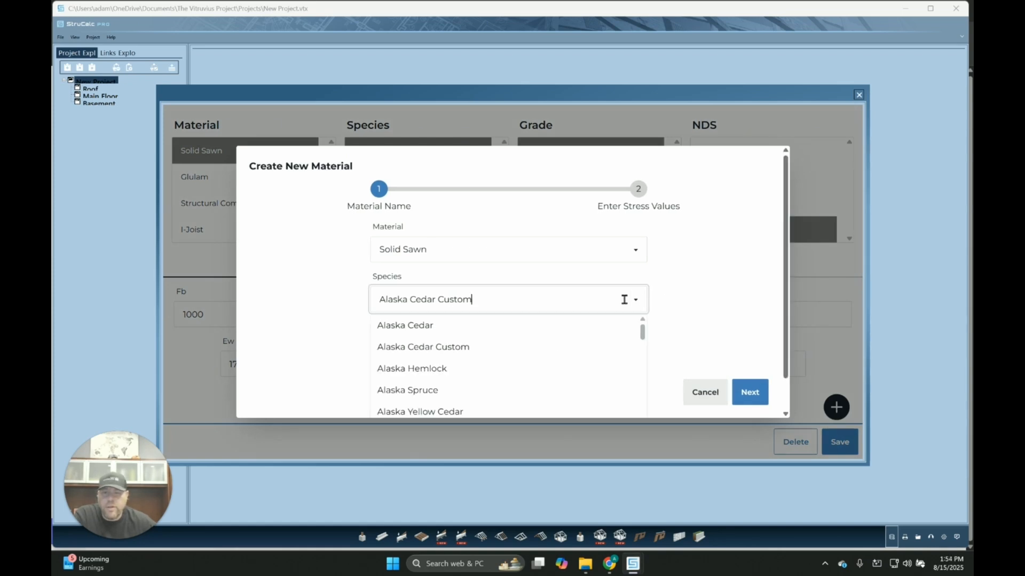
pyautogui.click(475, 329)
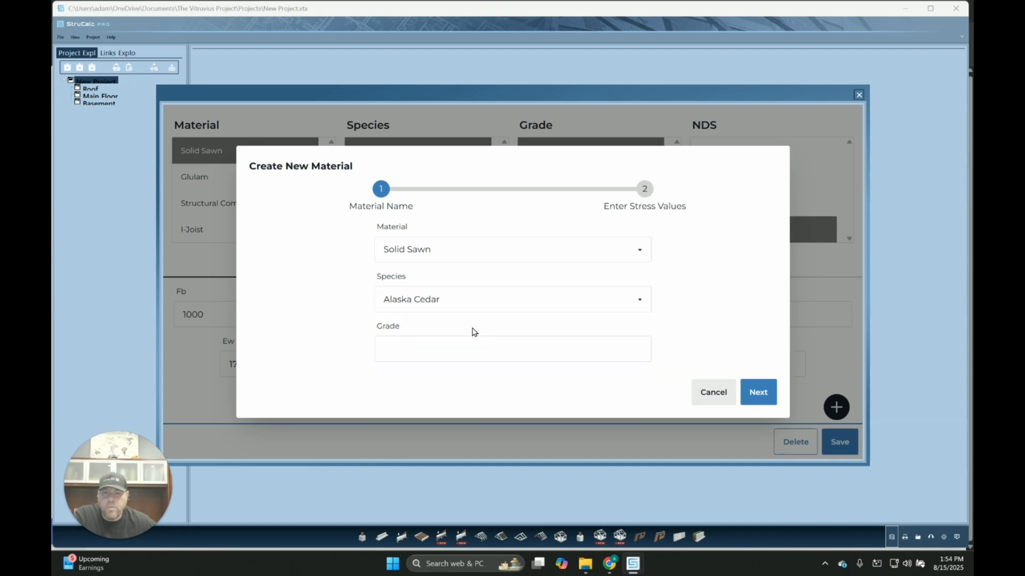
pyautogui.click(457, 296)
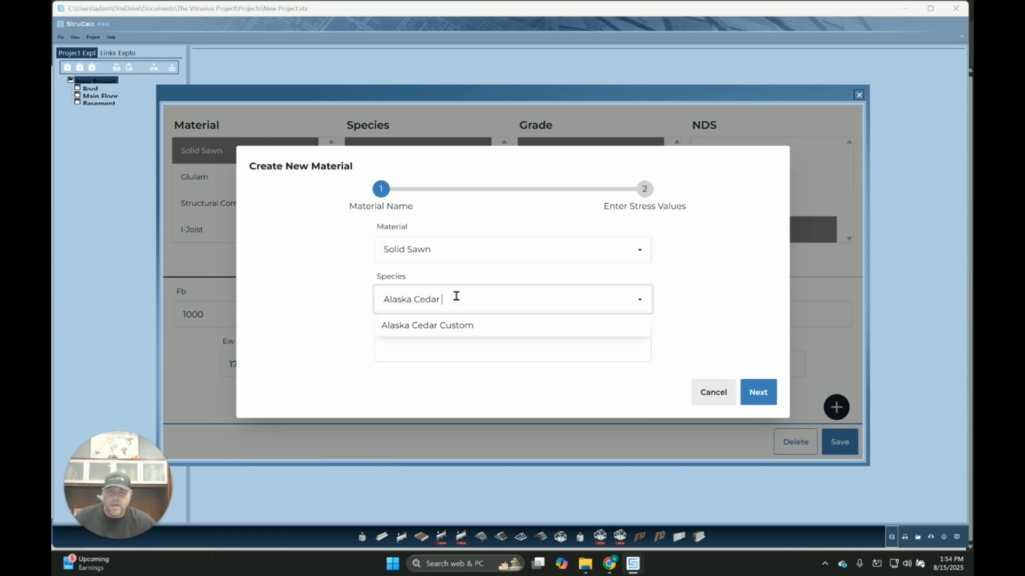
pyautogui.write('Custom 2')
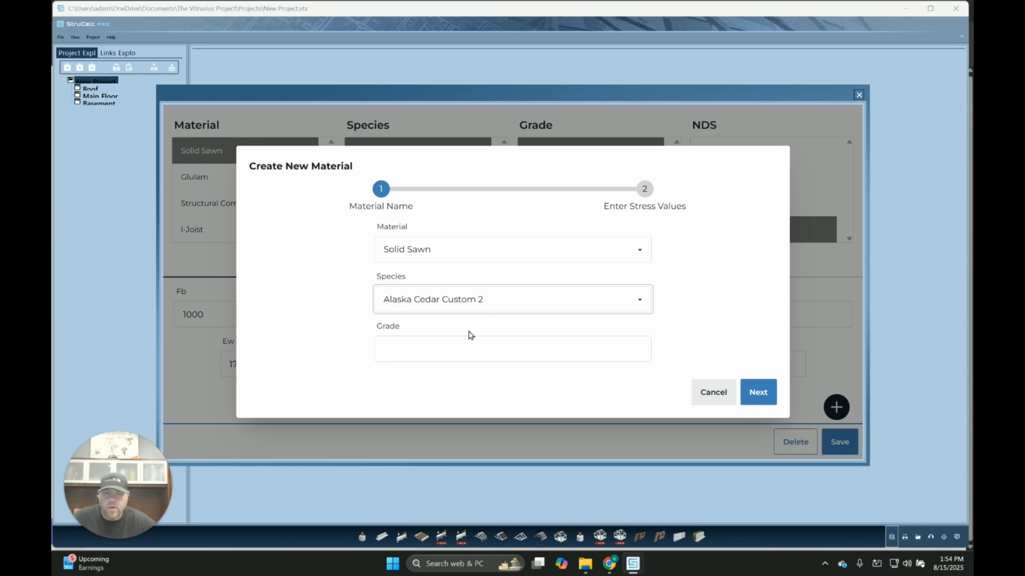
pyautogui.click(494, 355)
pyautogui.write('#2')
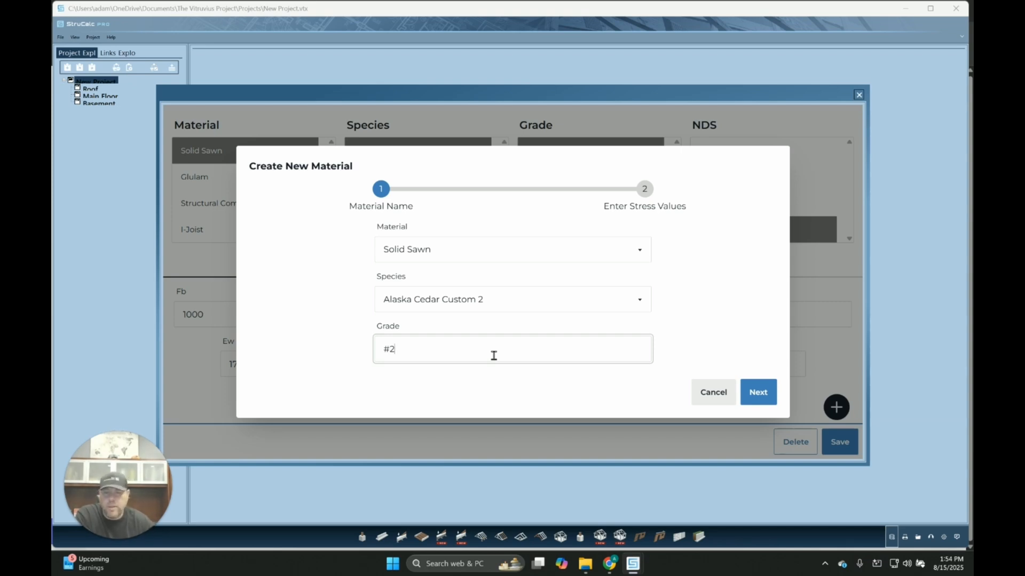
pyautogui.click(758, 392)
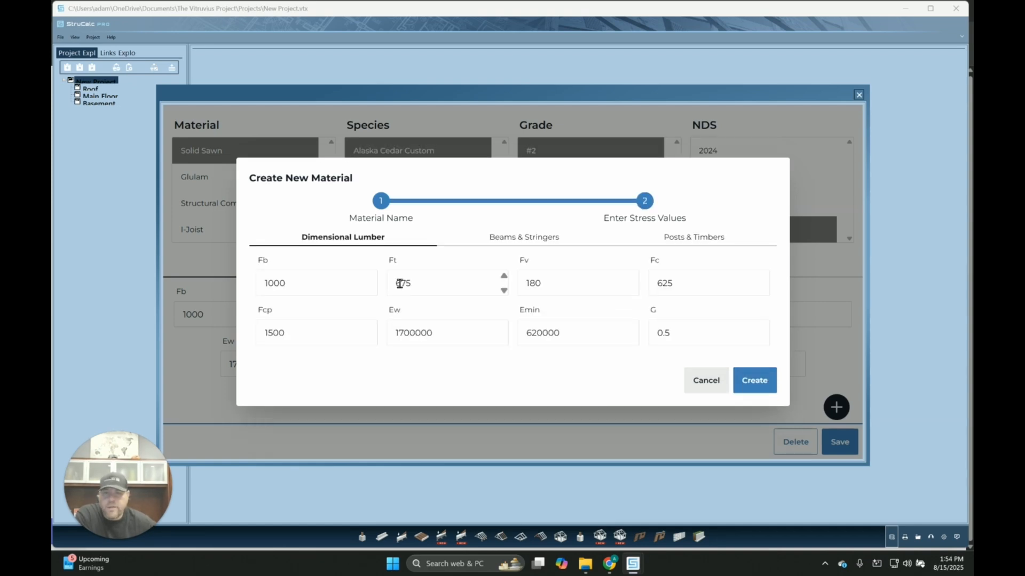
# - Set the new material's dimensional lumber Fb to 1001, create the material, and close the material database
pyautogui.click(509, 247)
pyautogui.click(681, 247)
pyautogui.click(375, 242)
pyautogui.press('BackSpace')
pyautogui.write('1')
pyautogui.press('Tab')
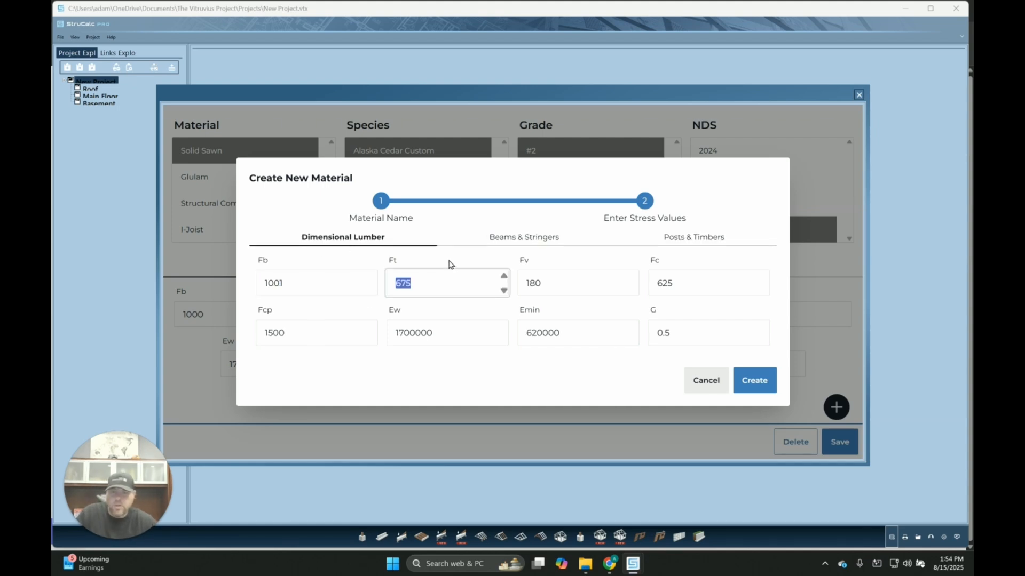
pyautogui.click(753, 382)
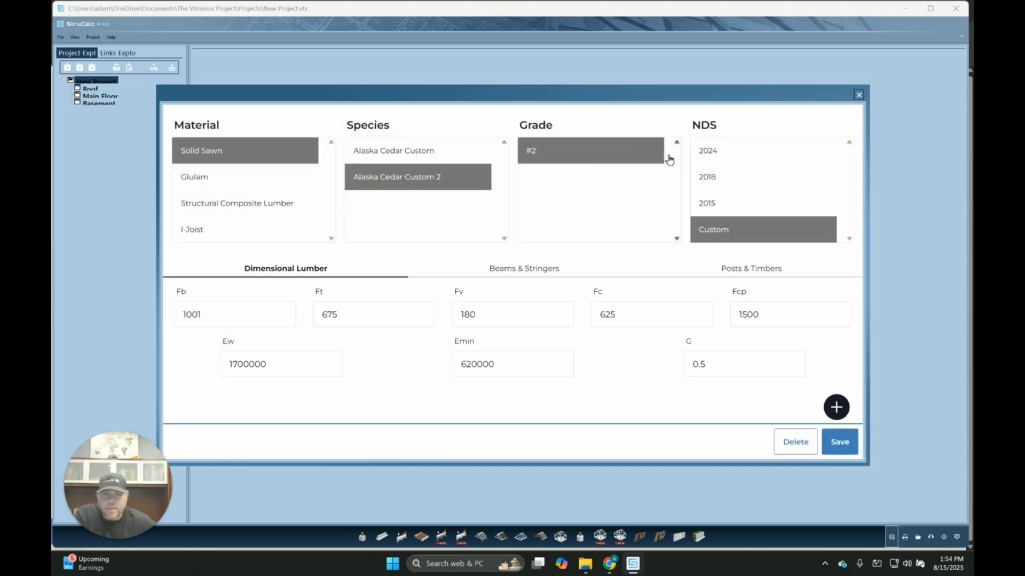
pyautogui.click(858, 95)
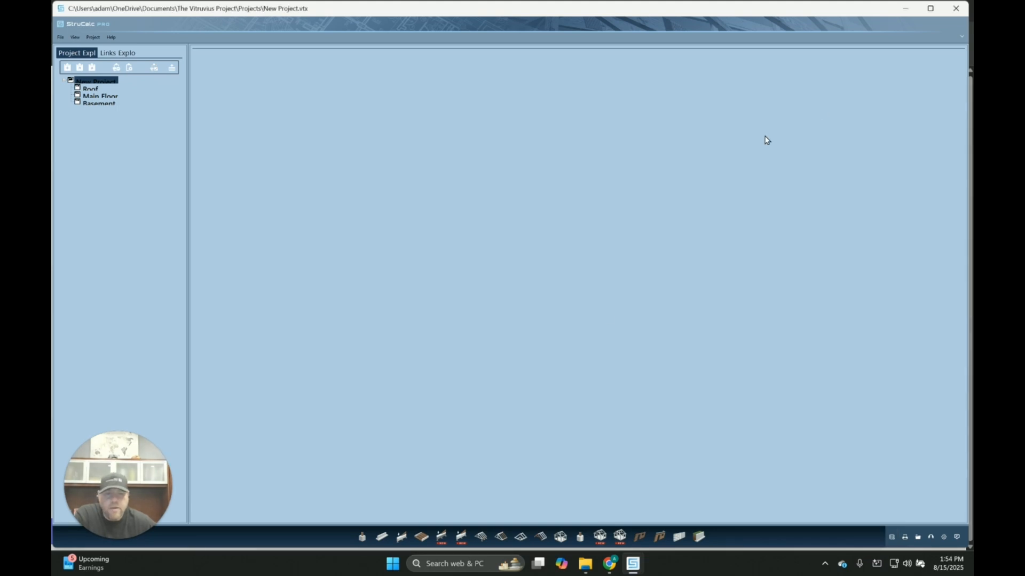
# - Create a new floor beam, set its species to Alaska Cedar Custom 2, and calculate it
pyautogui.click(402, 536)
pyautogui.click(532, 294)
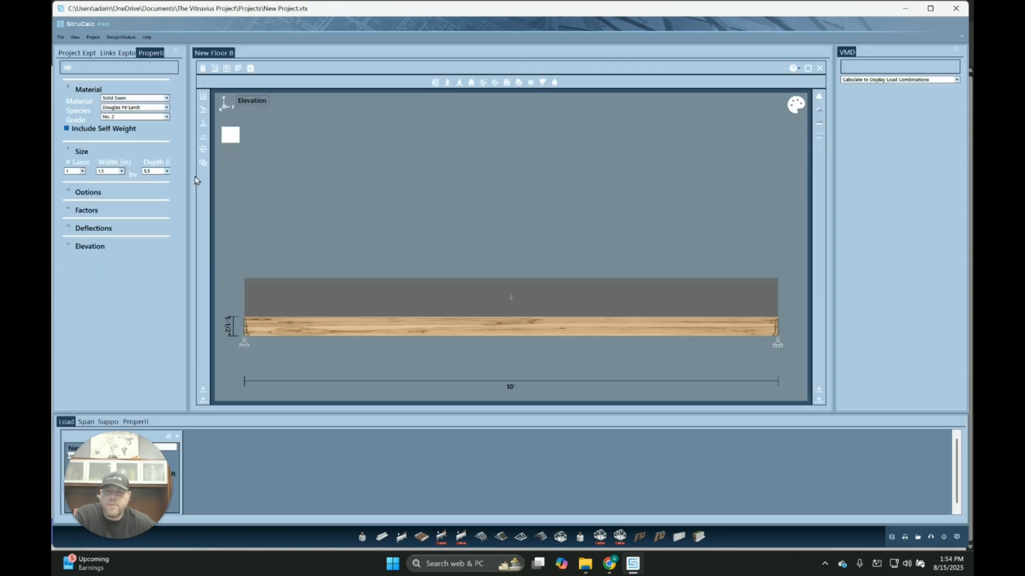
pyautogui.click(162, 108)
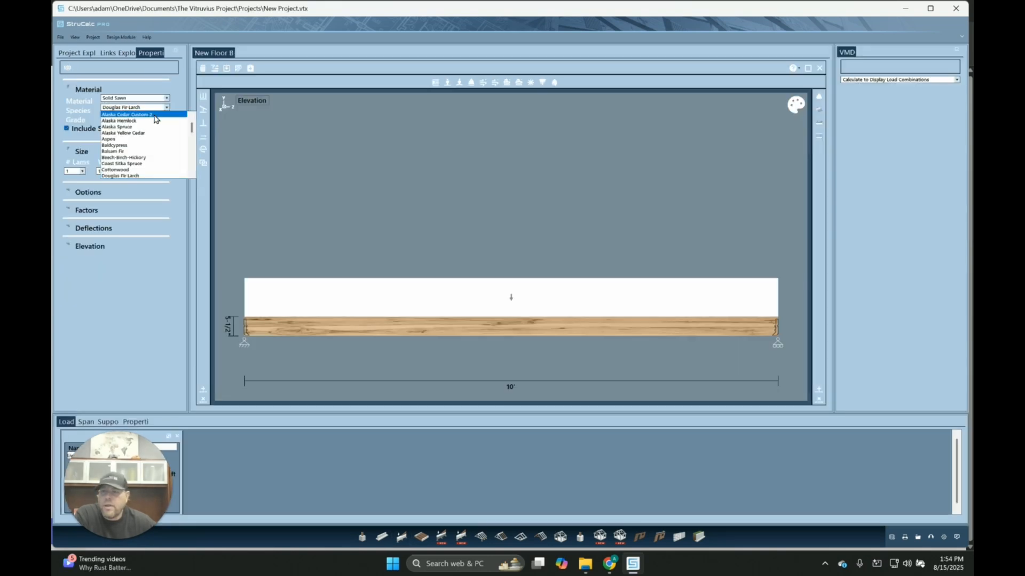
pyautogui.click(155, 114)
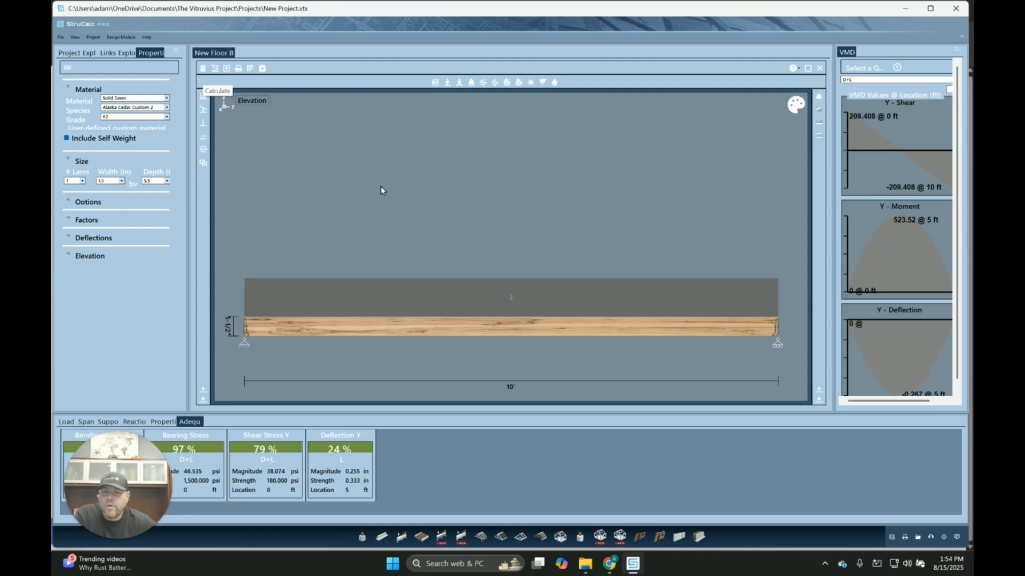
# - Preview the beam's print report, check the base Fb value under strength properties, and close the preview
pyautogui.click(238, 67)
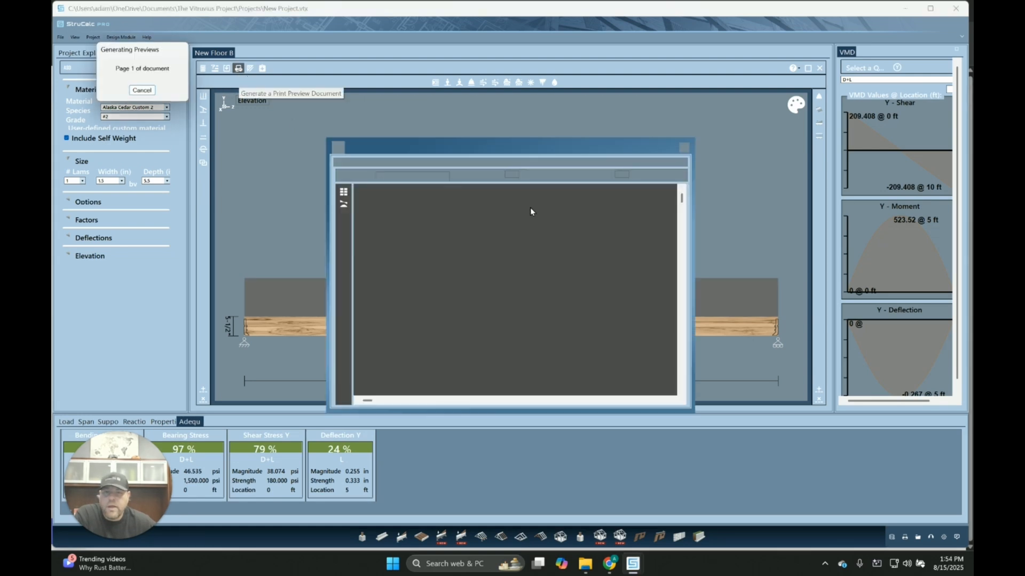
pyautogui.scroll(-5, 655, 251)
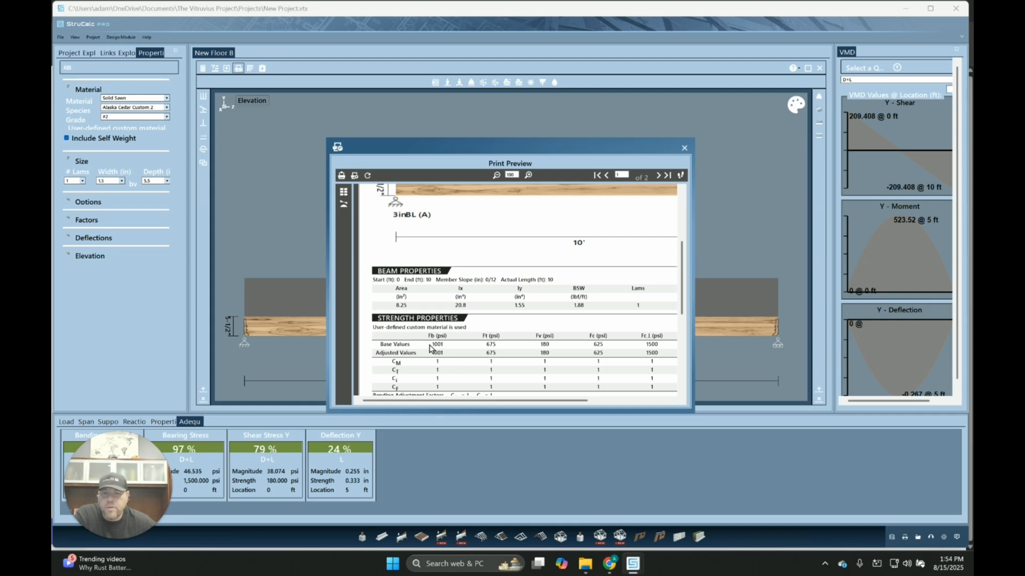
pyautogui.click(685, 148)
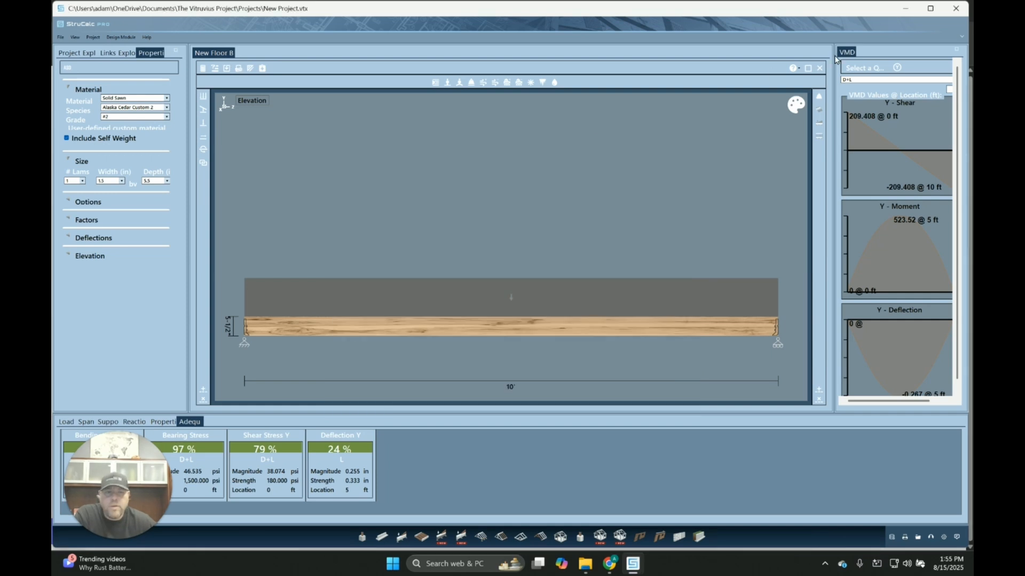
# - Close the floor beam design and show the custom Alaska Cedar Custom 2 values in the material database
pyautogui.click(820, 67)
pyautogui.click(568, 320)
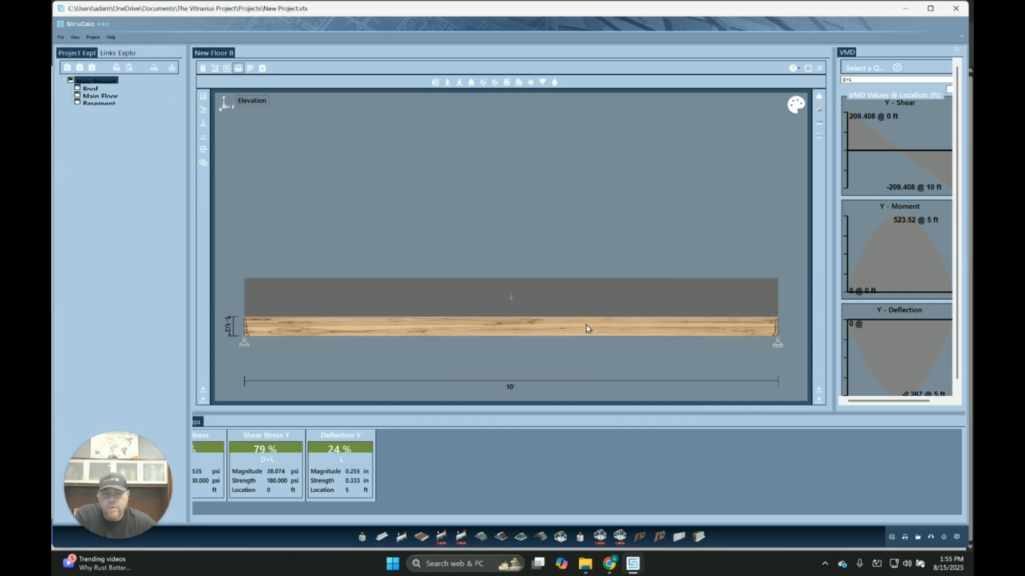
pyautogui.click(891, 539)
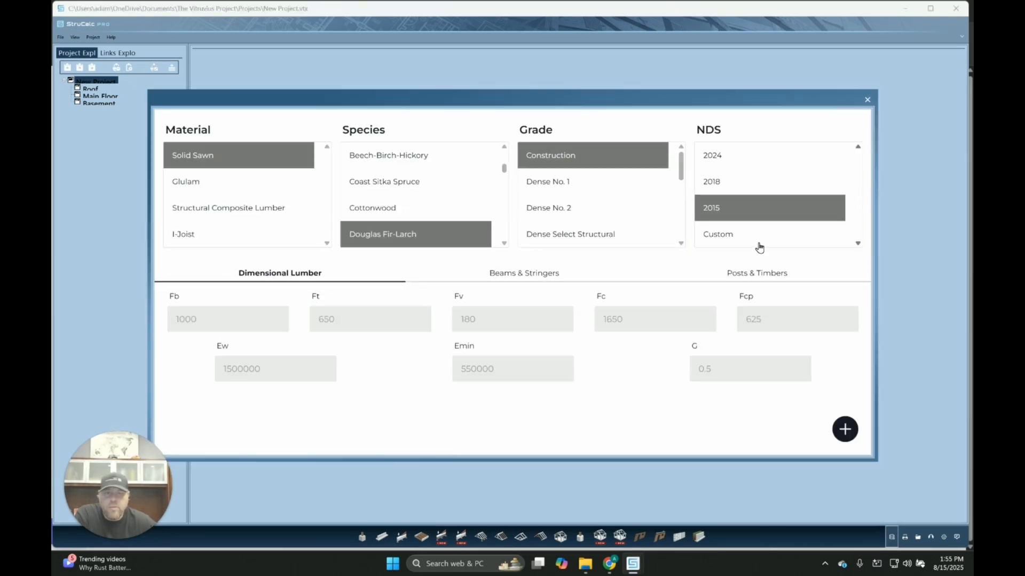
pyautogui.click(756, 240)
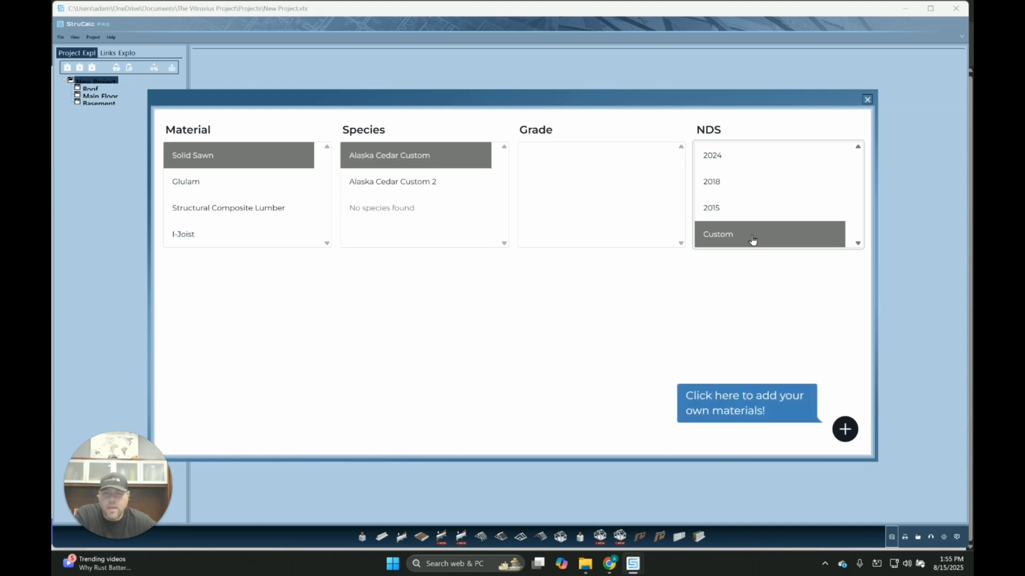
pyautogui.click(393, 182)
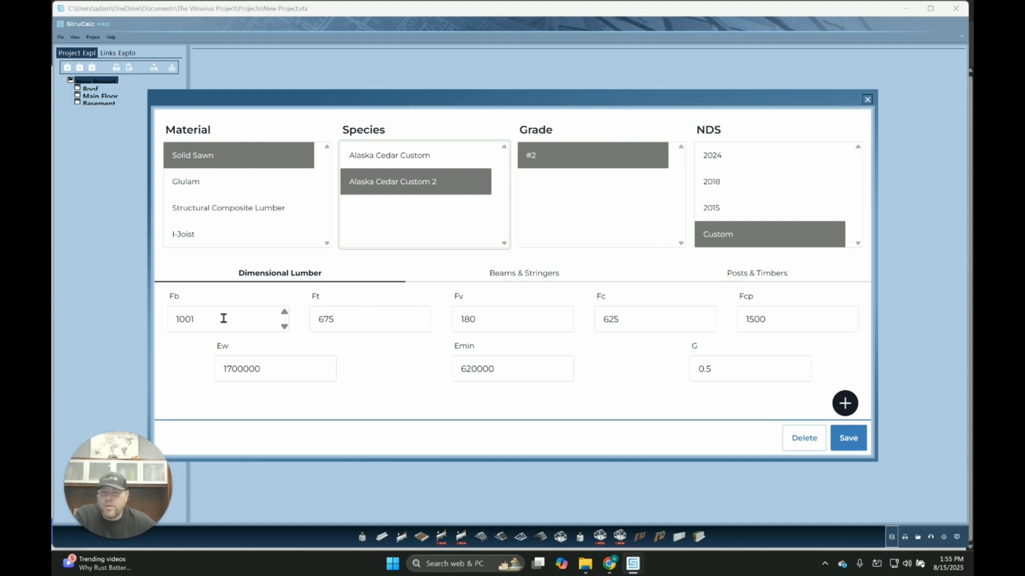
# - Examine the design values listed for custom glulam, structural composite lumber and I-joist materials
pyautogui.click(214, 184)
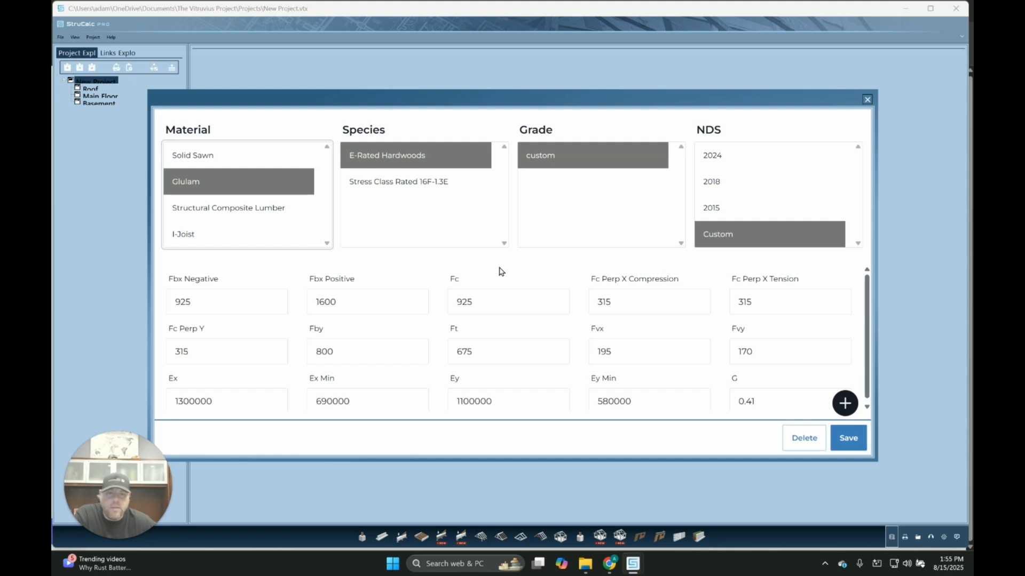
pyautogui.scroll(-1, 704, 295)
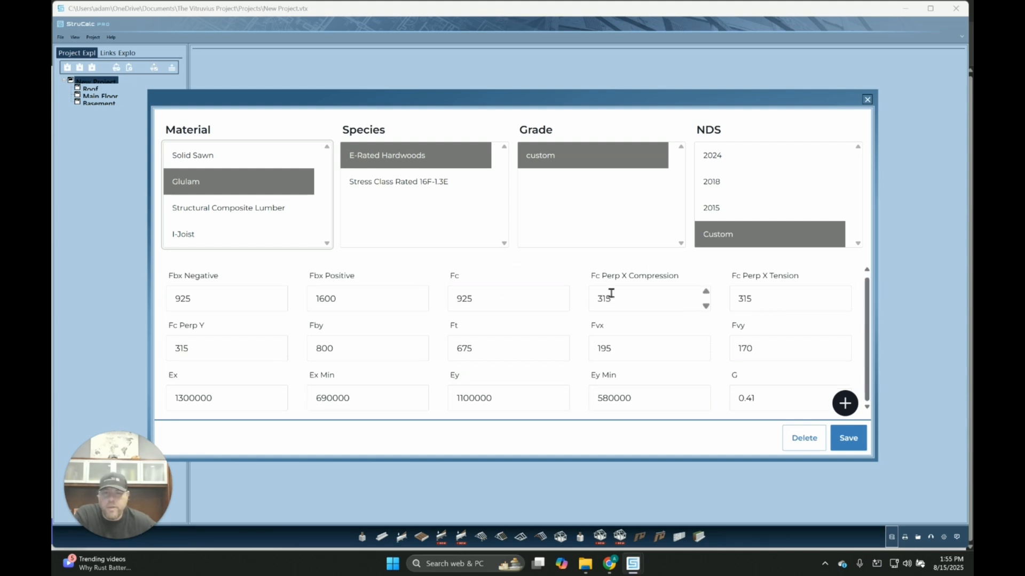
pyautogui.click(271, 212)
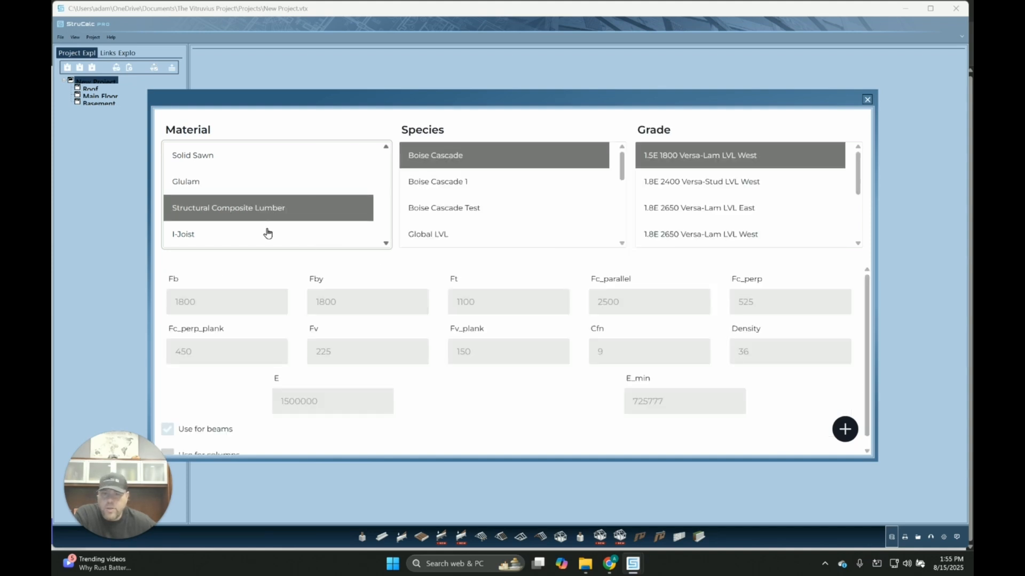
pyautogui.click(268, 234)
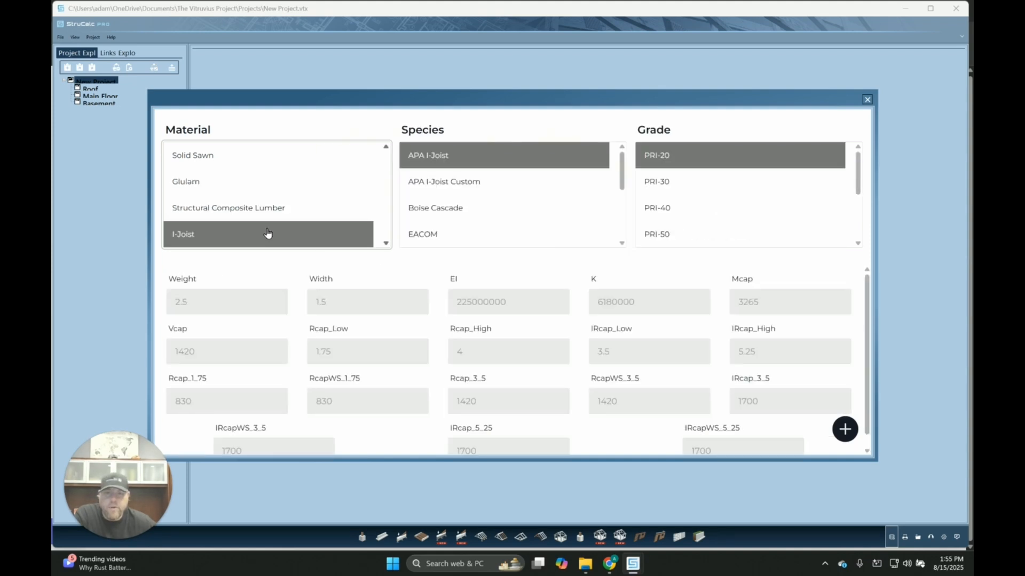
# - Show the structural composite lumber species Boise Cascade Test and examine its stress values and beam and column usage options
pyautogui.click(283, 208)
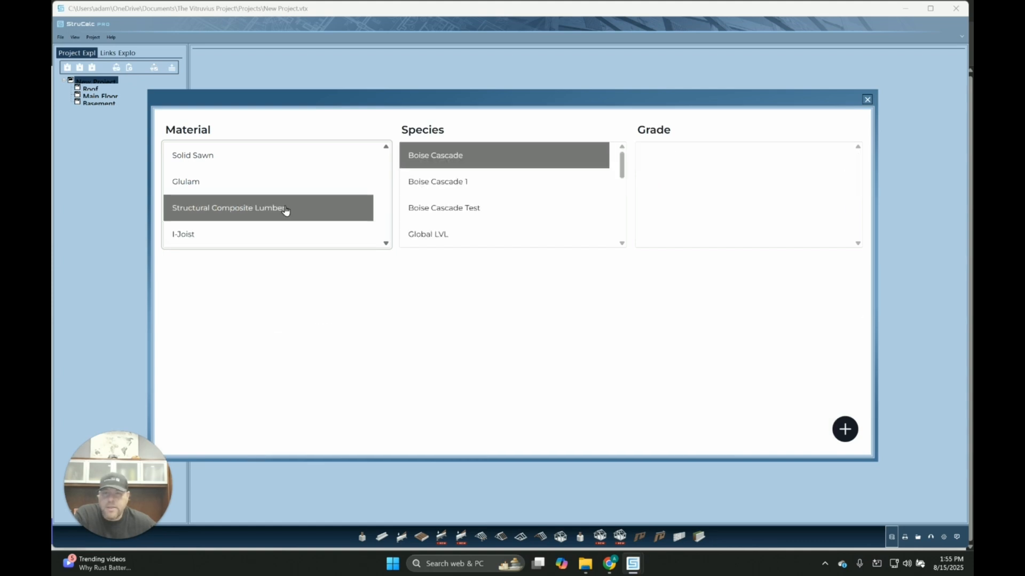
pyautogui.click(501, 209)
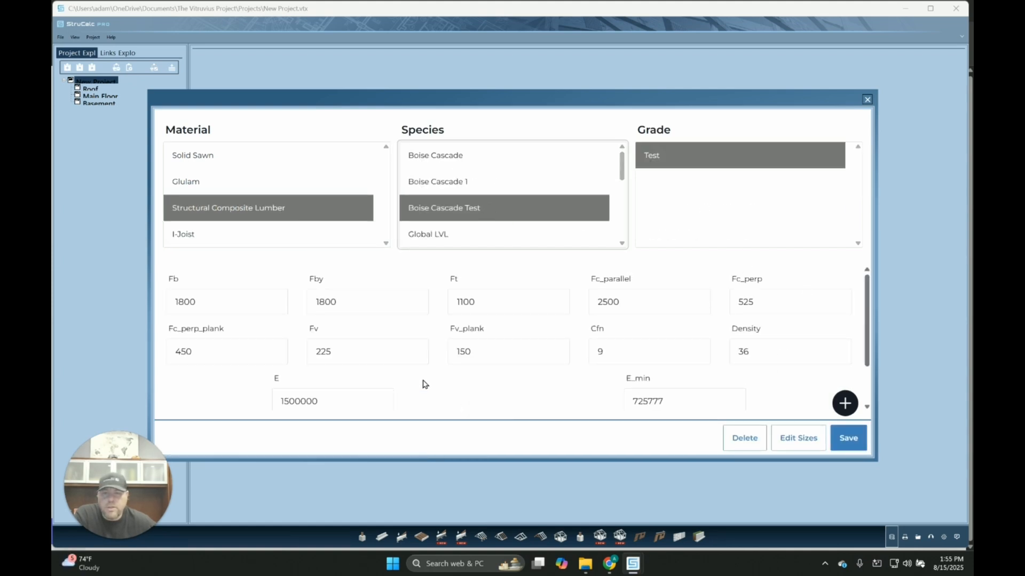
pyautogui.scroll(-2, 427, 382)
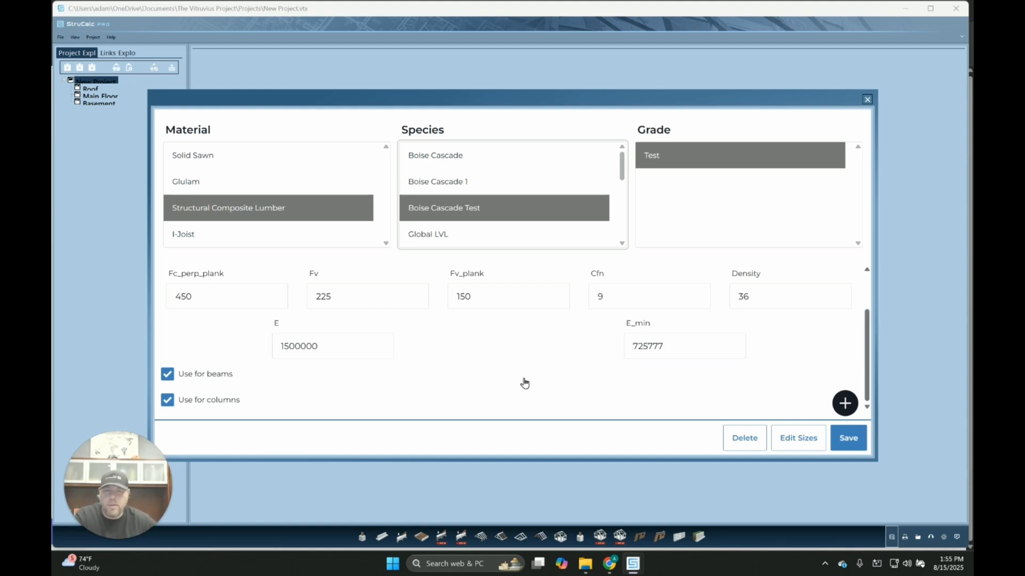
# - Add 3.5 x 13.5, 5.5 x 15.5 and 5.5 x 17.5 sizes to Boise Cascade Test, enabled for beams and columns
pyautogui.click(795, 436)
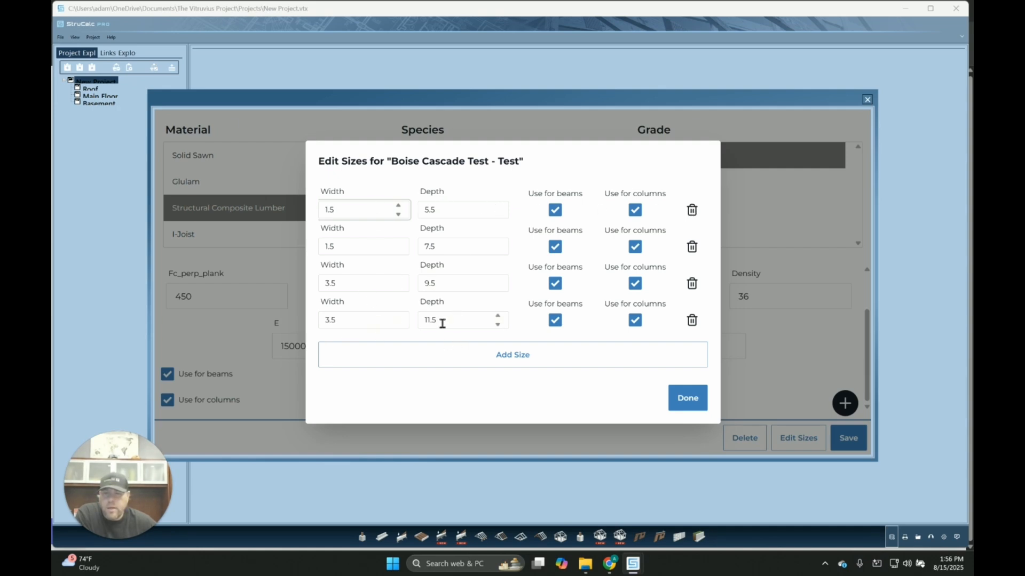
pyautogui.click(503, 354)
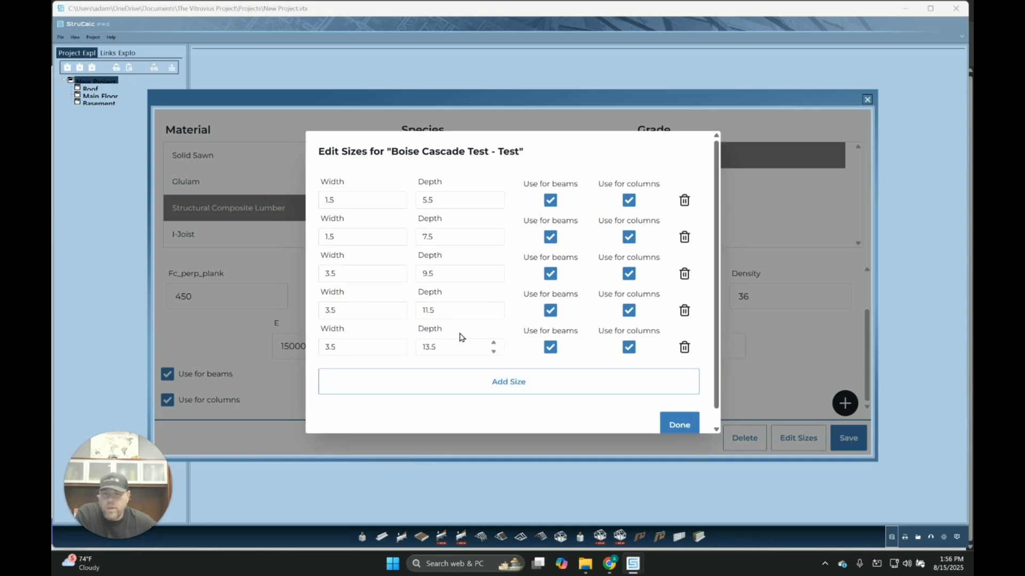
pyautogui.click(511, 381)
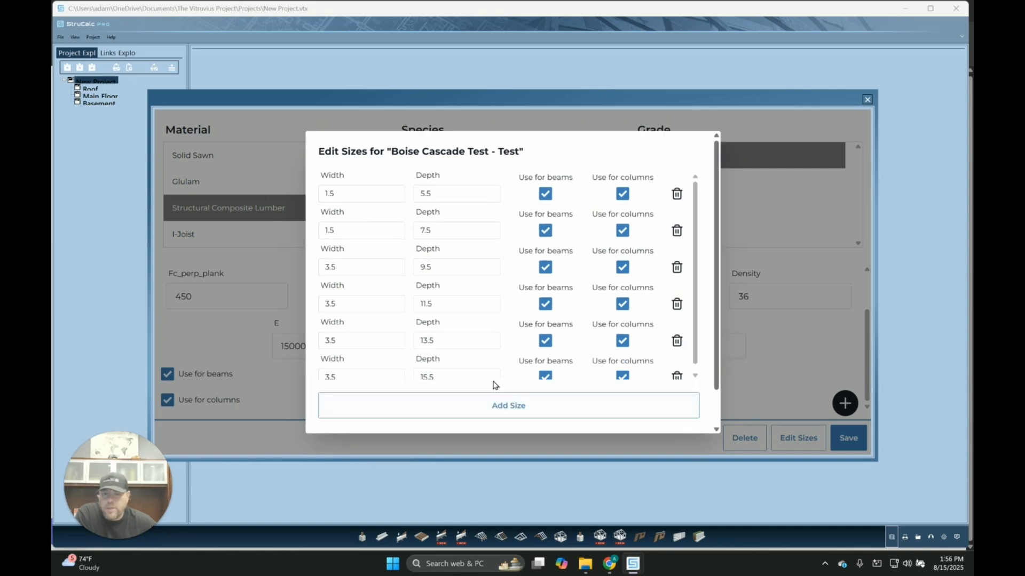
pyautogui.scroll(-1, 449, 376)
pyautogui.moveTo(359, 375); pyautogui.dragTo(302, 379)
pyautogui.write('5.5')
pyautogui.click(497, 406)
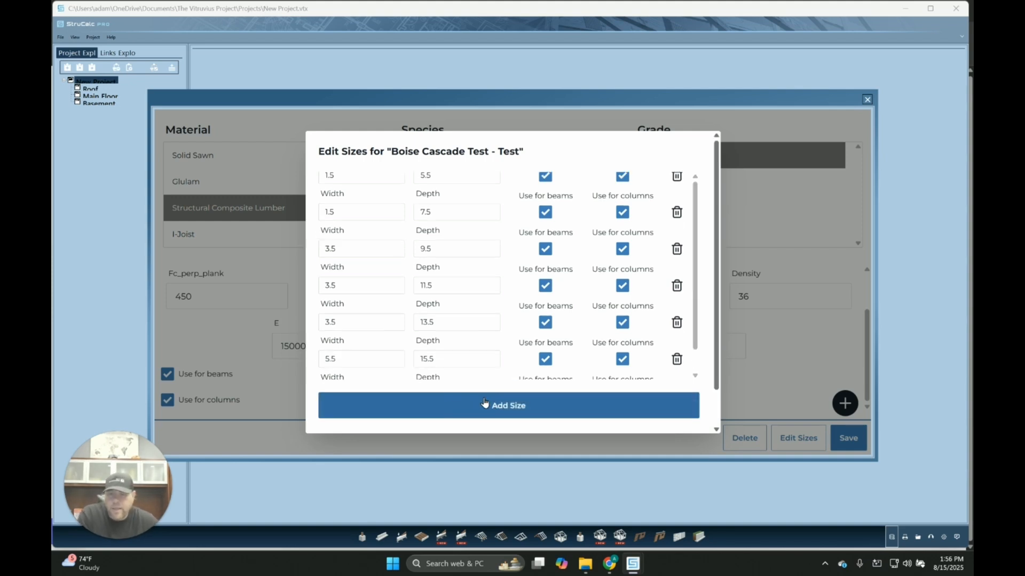
pyautogui.scroll(-1, 405, 355)
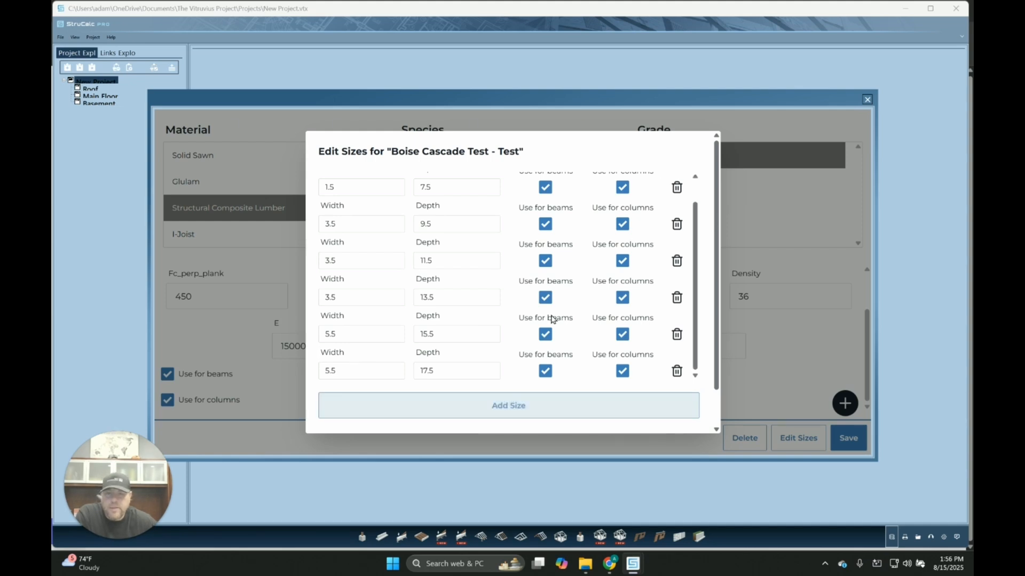
pyautogui.scroll(1, 552, 274)
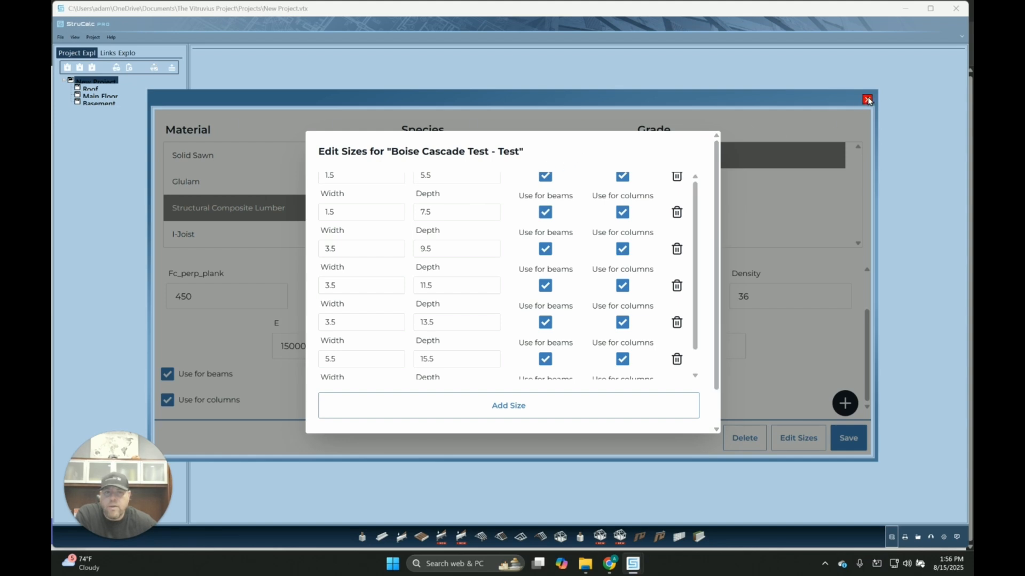
pyautogui.scroll(-1, 660, 295)
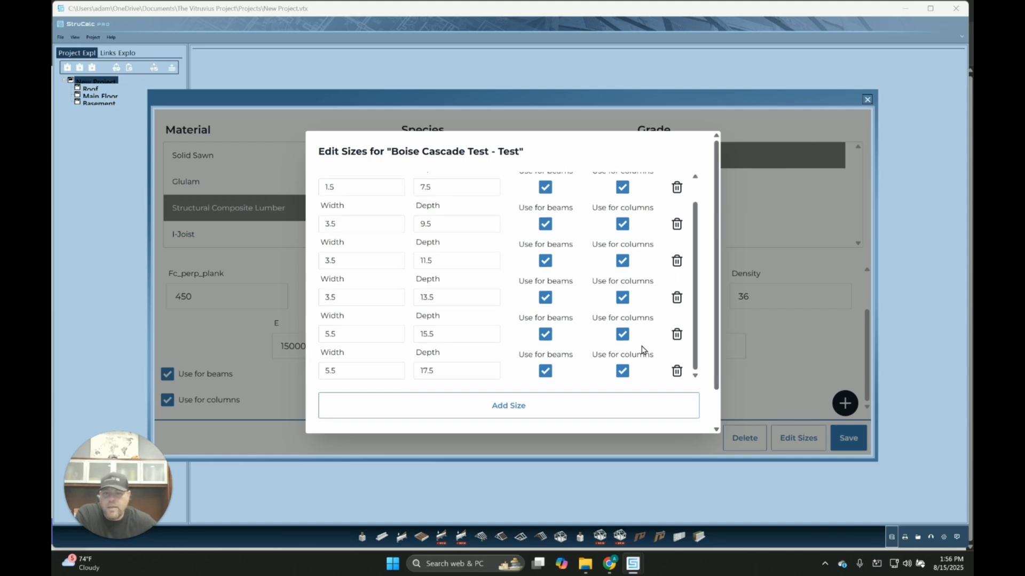